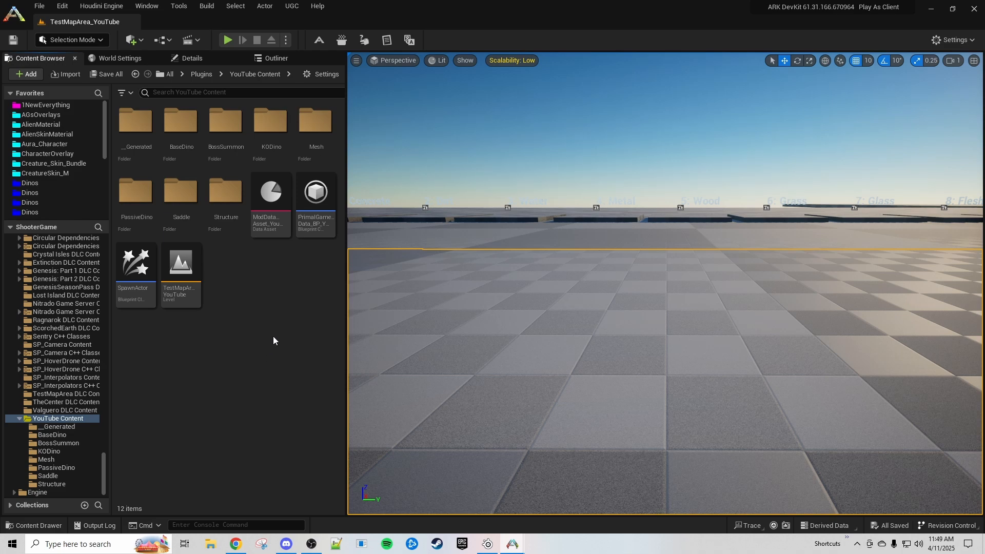
- Open the YouTubeTest_BP blueprint from the Structure folder
right_click_drag(518, 318, 561, 330)
key("s")
key("a")
key("s")
key("s")
right_click_drag(674, 431, 673, 431)
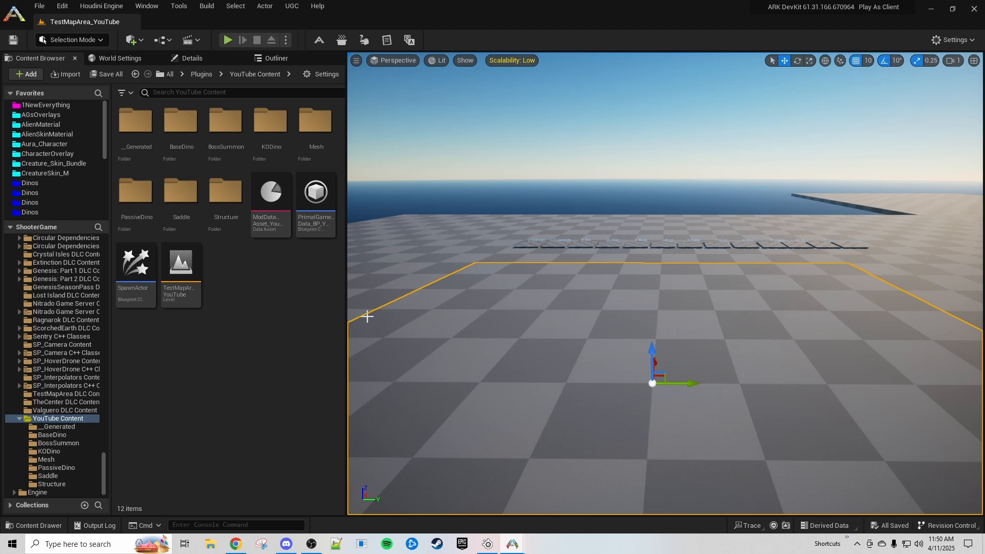
left_click(50, 484)
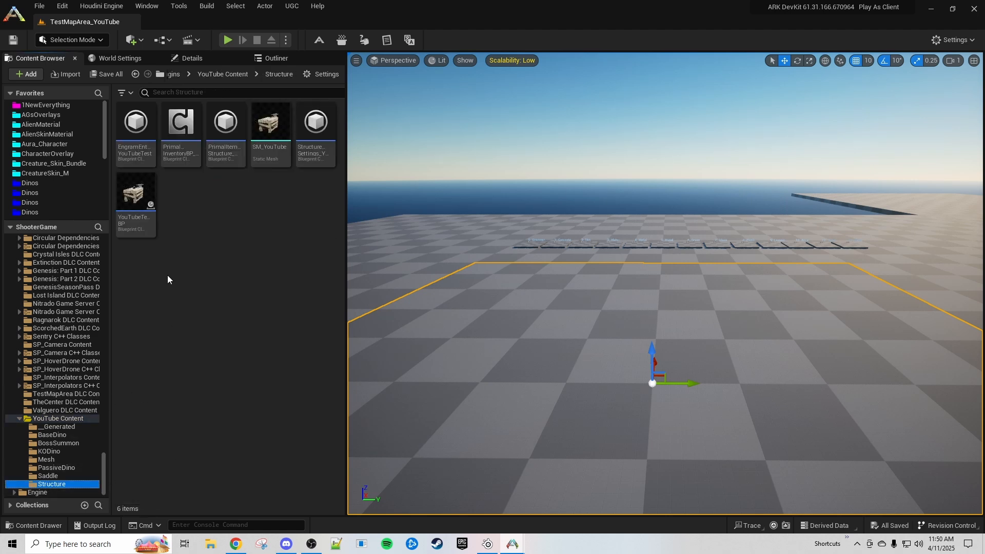
double_click(137, 206)
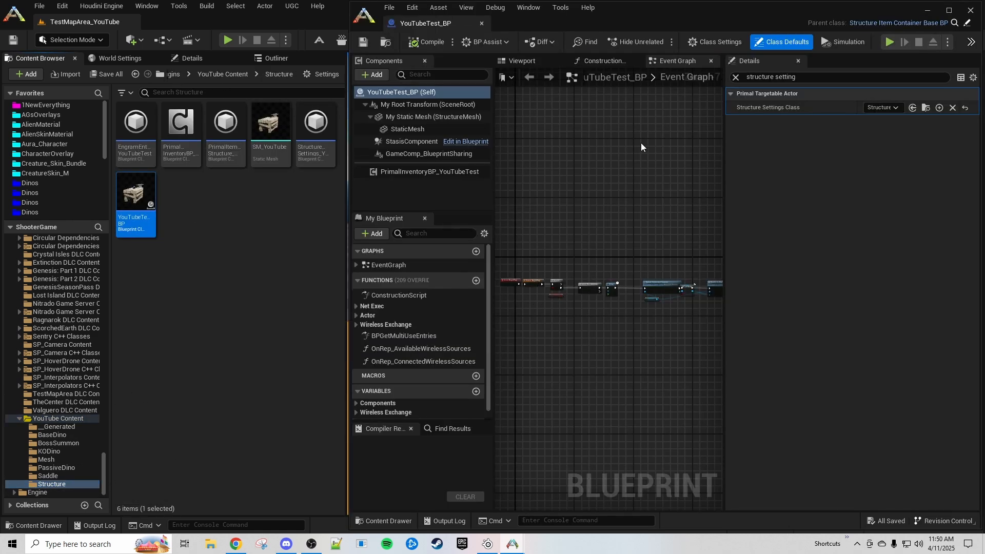
- Confirm its Structure Settings Class is StructureSettings_YouTube, then compile YouTubeTest_BP
left_click(806, 77)
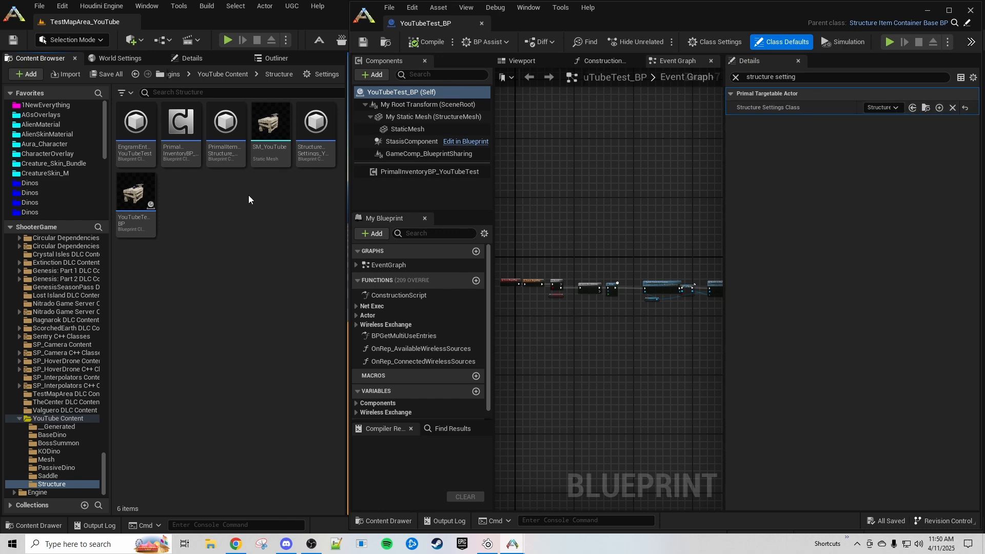
left_click(926, 108)
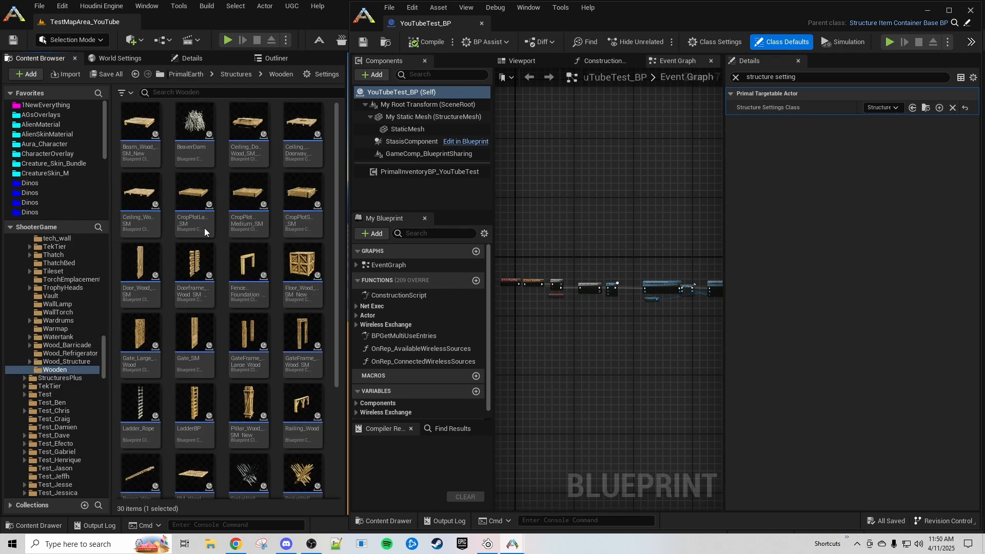
left_click(385, 42)
left_click(313, 121)
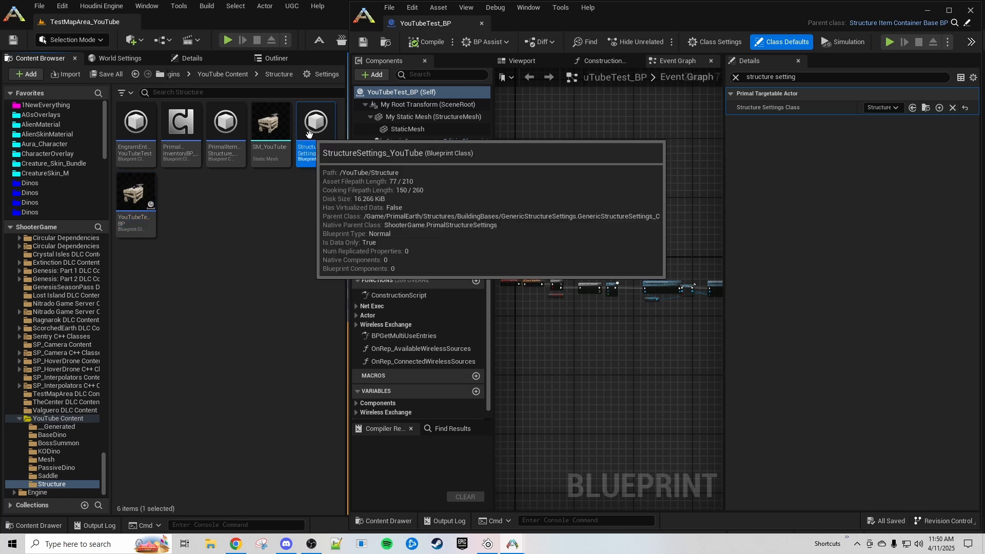
left_click(304, 177)
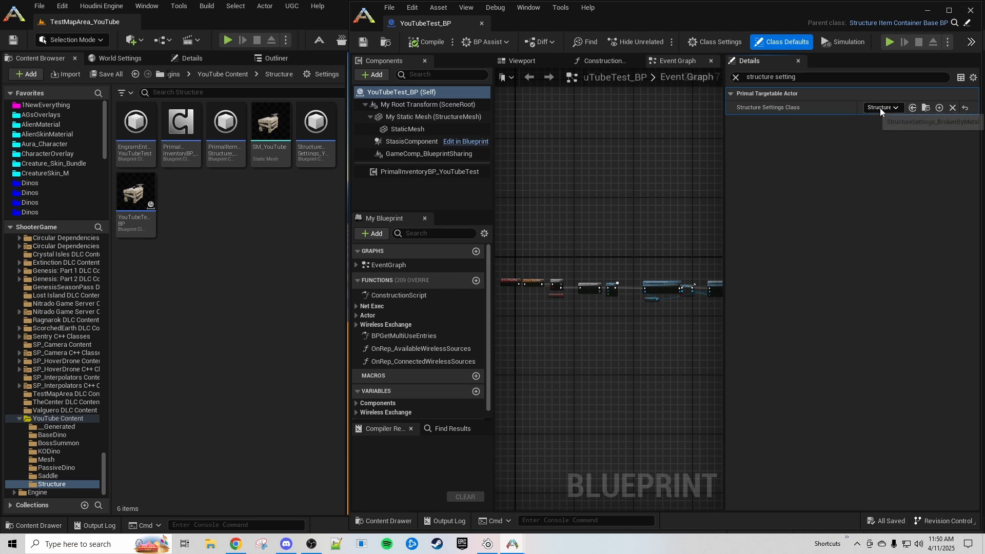
left_click(427, 43)
- Open StructureSettings_YouTube and expand its Base Damage Type Adjuster entries
double_click(320, 129)
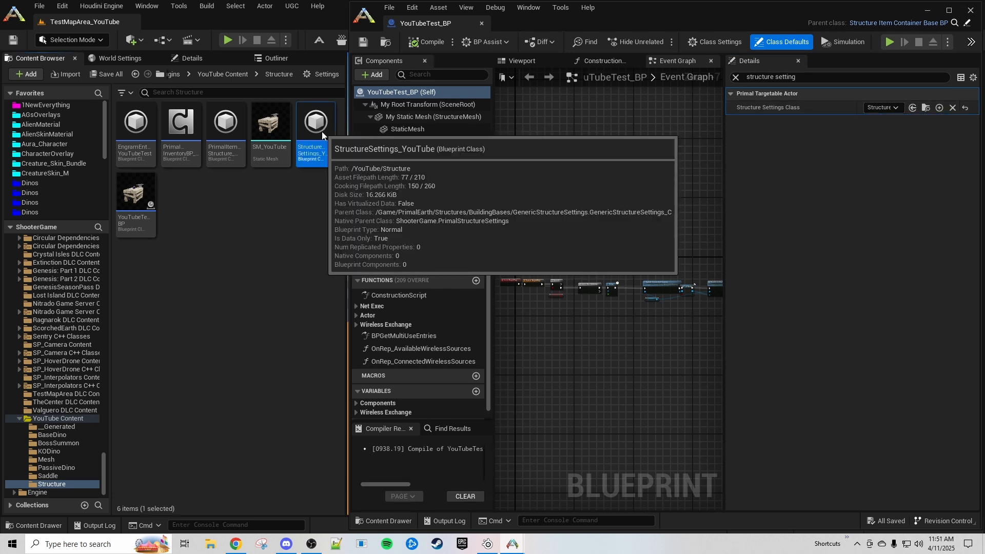
scroll(442, 218, "down", 5)
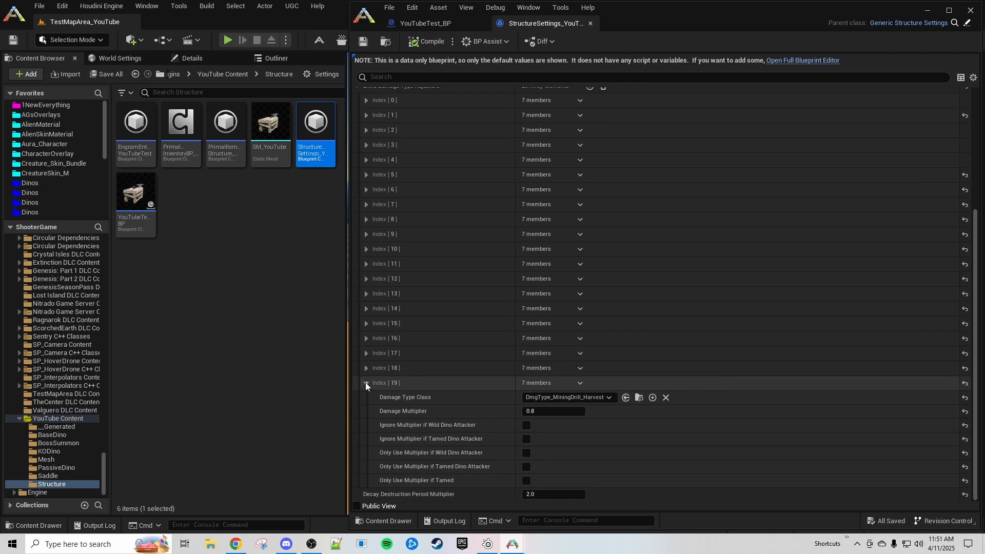
left_click(366, 383)
scroll(496, 331, "up", 4)
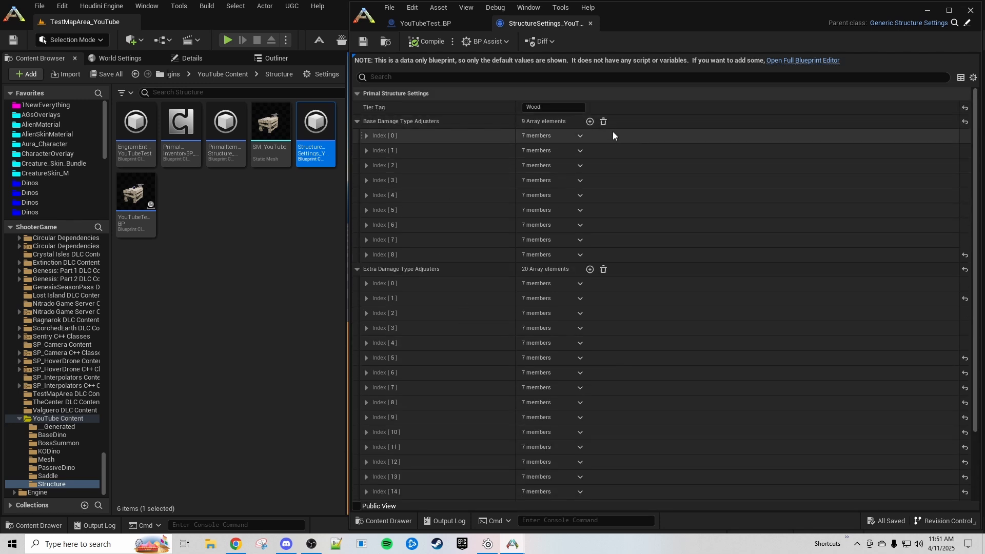
left_click(365, 195)
left_click(366, 180)
left_click(366, 165)
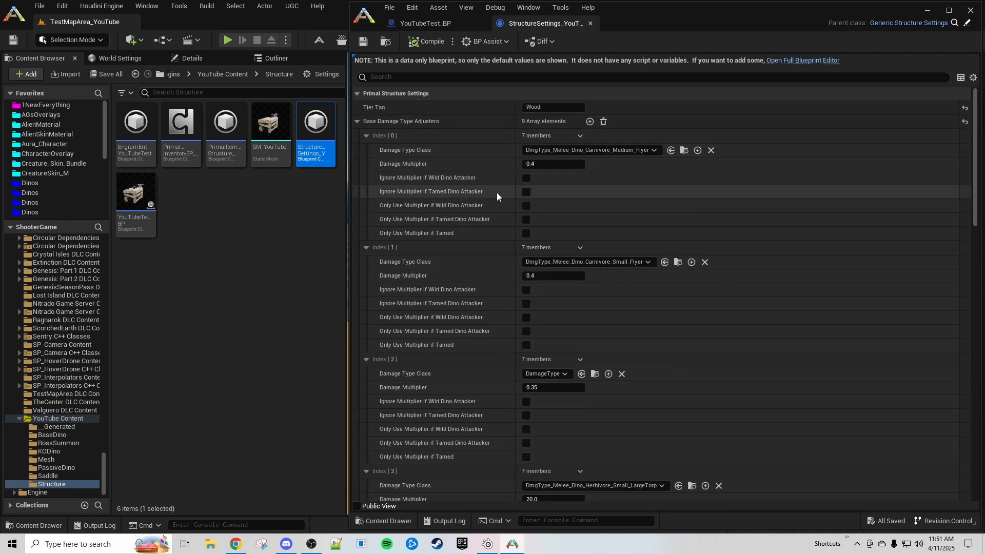
scroll(479, 233, "down", 5)
scroll(480, 221, "down", 5)
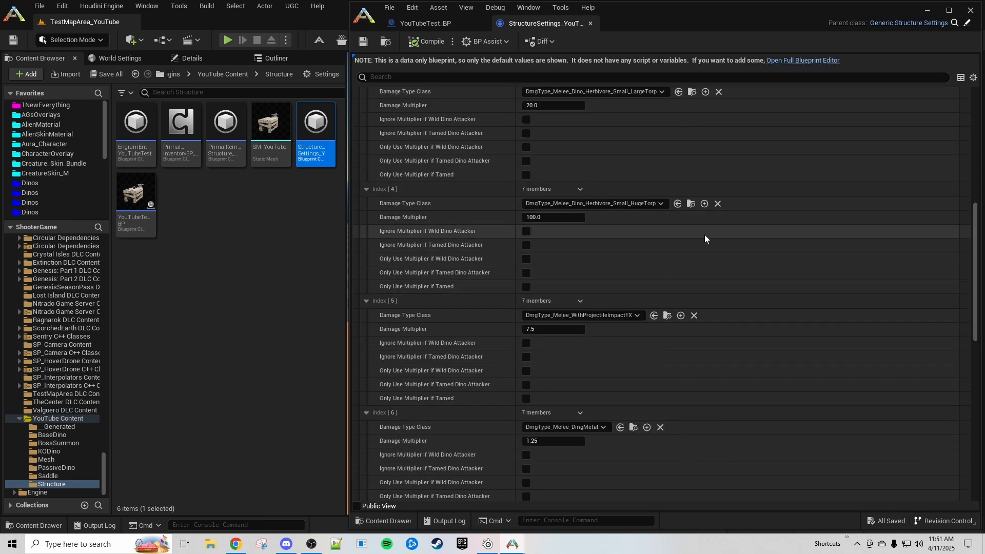
scroll(636, 216, "up", 3)
scroll(644, 244, "down", 13)
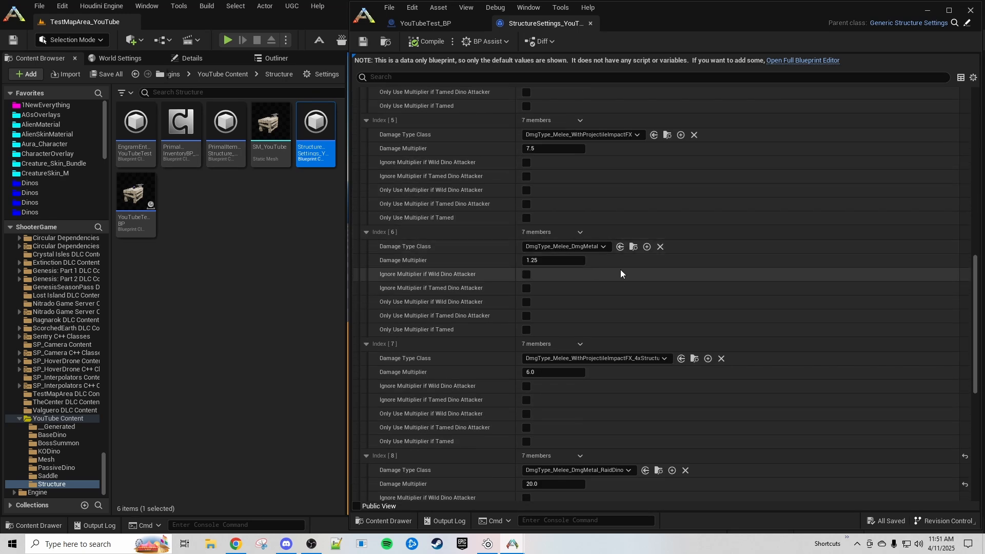
- Expand every Extra Damage Type Adjuster entry, Index [0] onward, and review their values
left_click(372, 339)
scroll(383, 349, "down", 8)
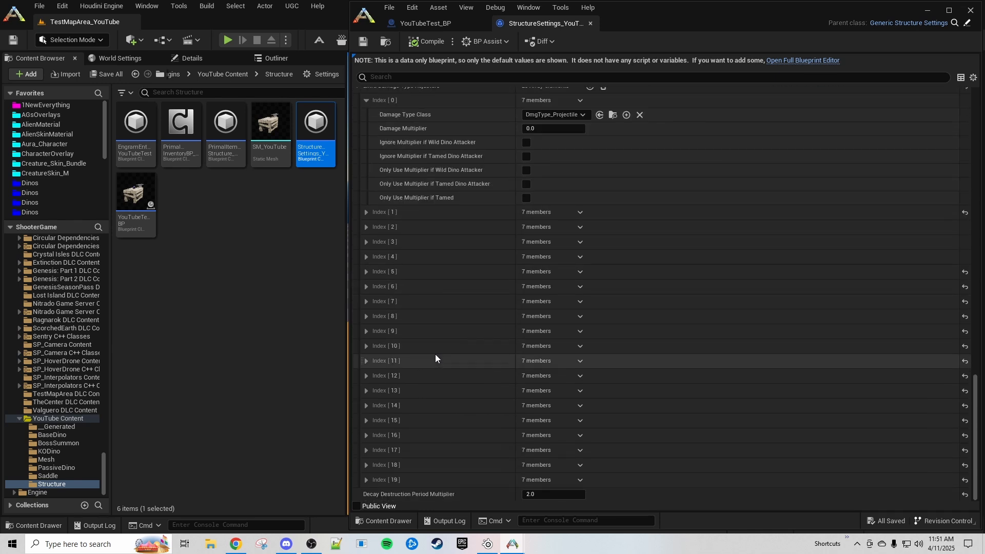
left_click(374, 471)
left_click(365, 361)
left_click(365, 345)
left_click(366, 331)
left_click(367, 315)
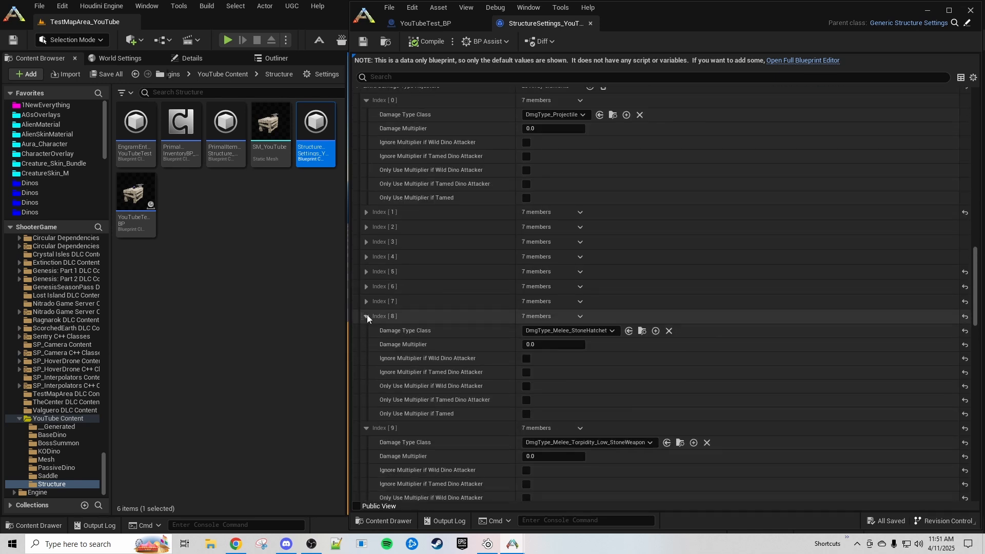
left_click(366, 301)
left_click(367, 287)
left_click(366, 271)
left_click(366, 256)
left_click(367, 241)
left_click(366, 227)
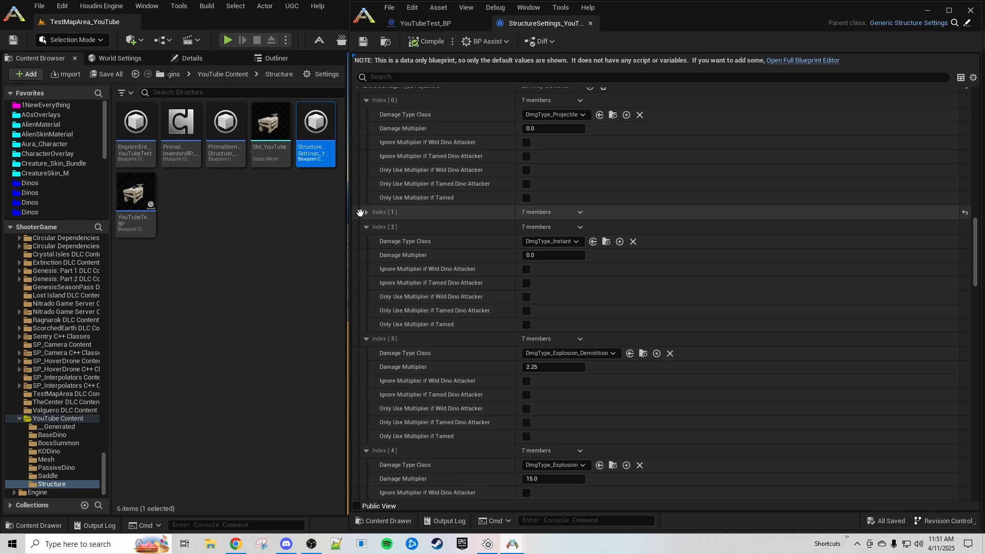
left_click(365, 212)
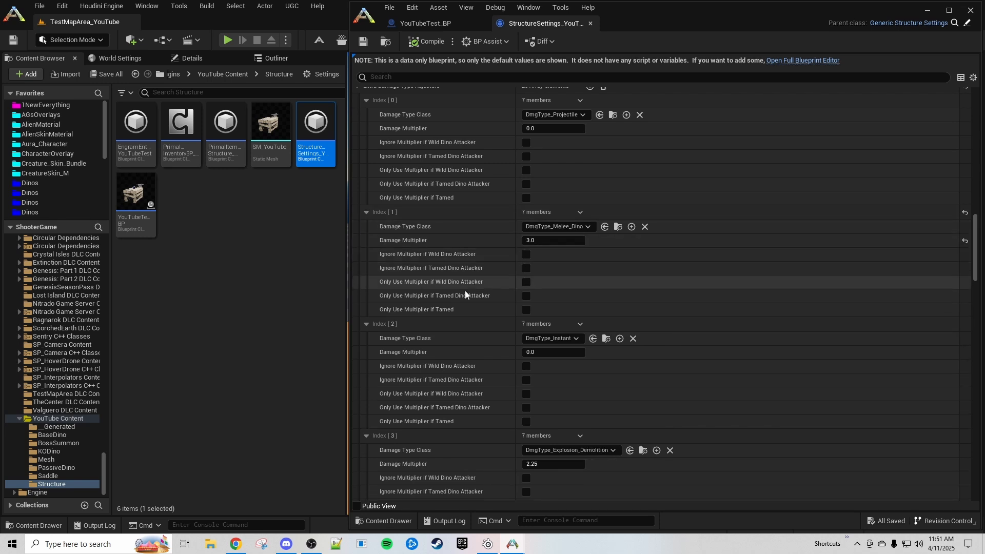
scroll(552, 344, "down", 4)
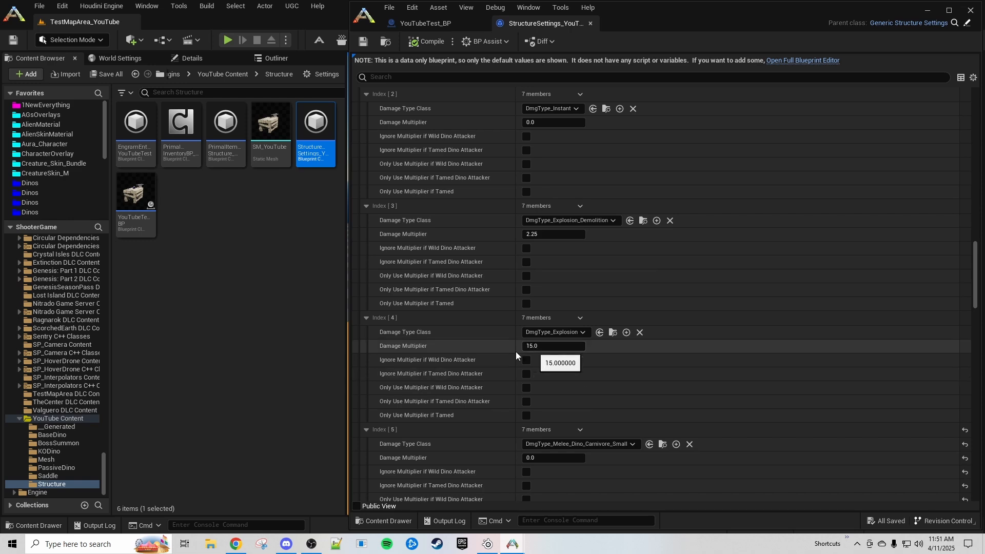
scroll(510, 354, "up", 10)
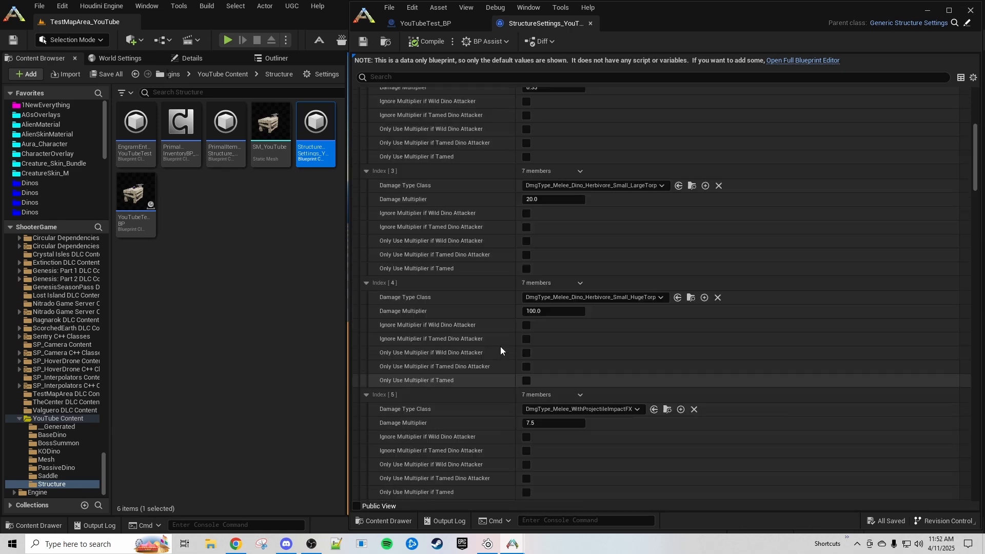
scroll(498, 334, "up", 5)
- Delete all Extra and Base adjusters, add three blank Base entries, and expand Index [0]'s Damage Type Class list
left_click(357, 135)
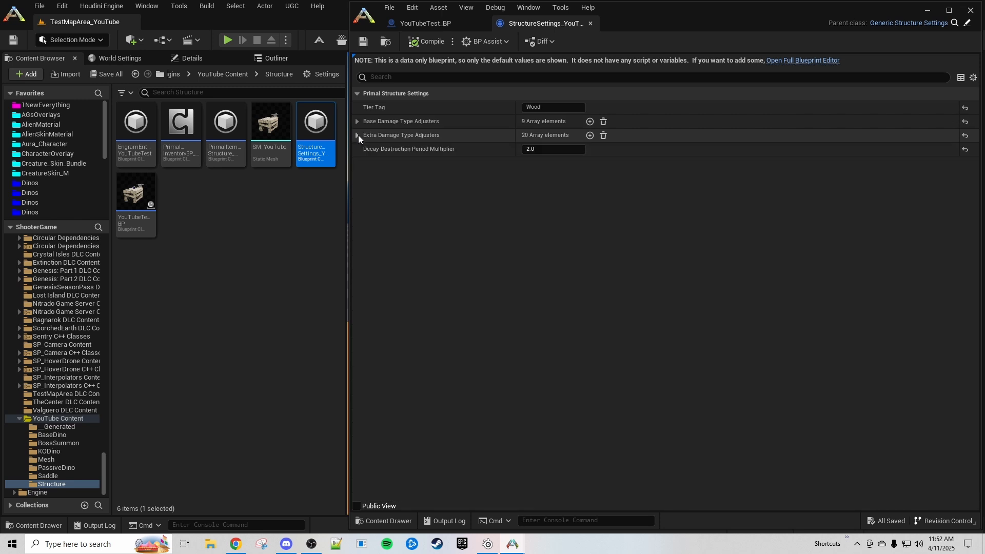
left_click(603, 135)
left_click(603, 121)
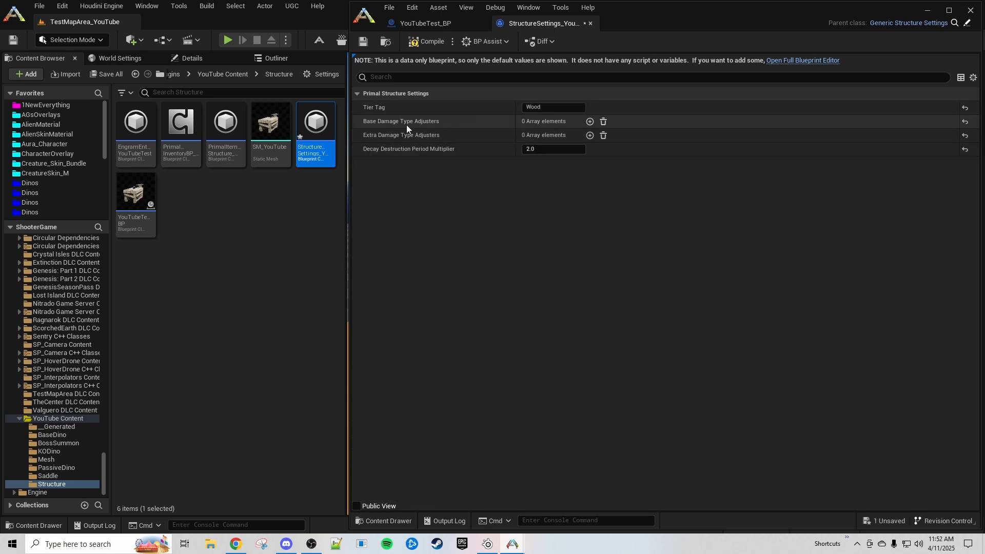
left_click(589, 121)
left_click(590, 121)
left_click(589, 121)
left_click(367, 165)
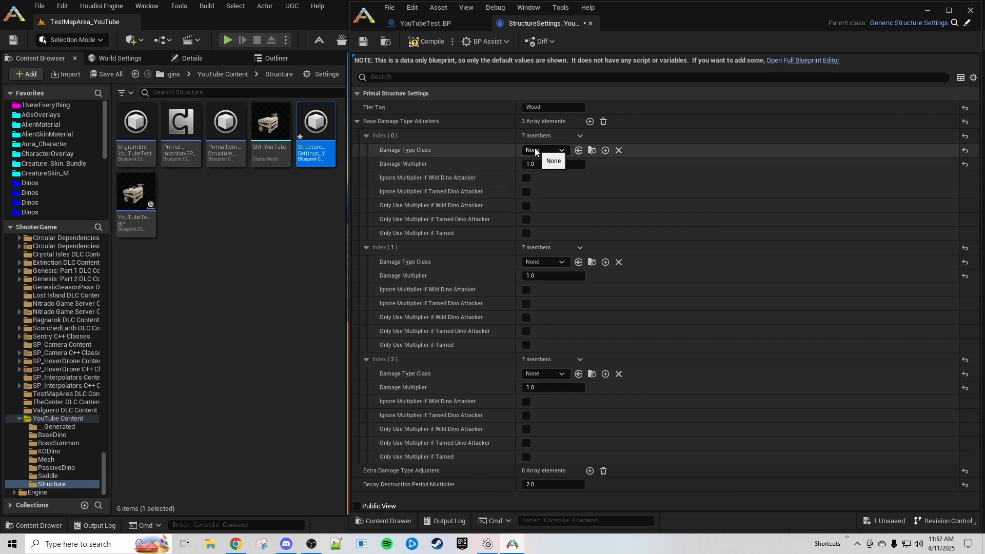
left_click(556, 150)
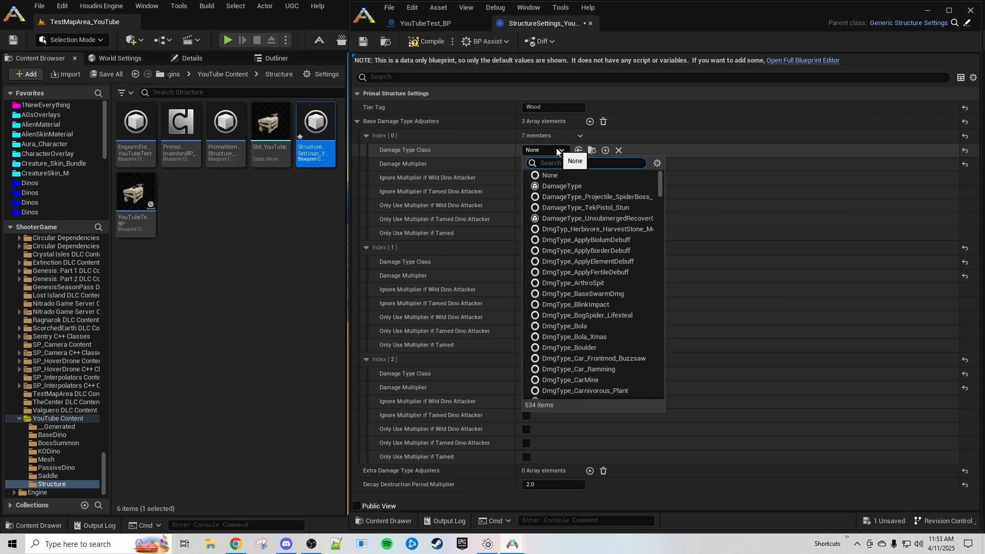
- Search the Damage Type Class picker for 'damage type', then dismiss it
type("damage type")
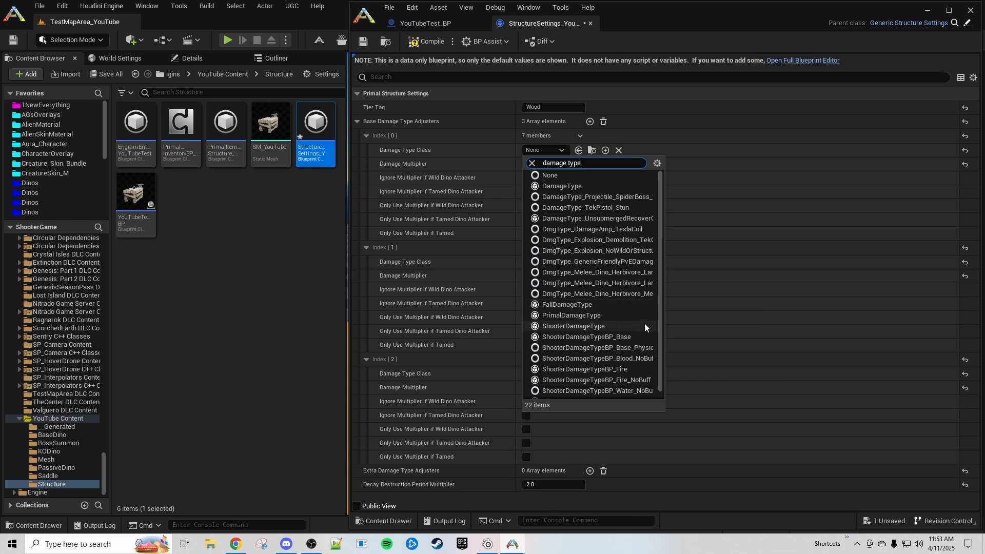
scroll(629, 308, "down", 1)
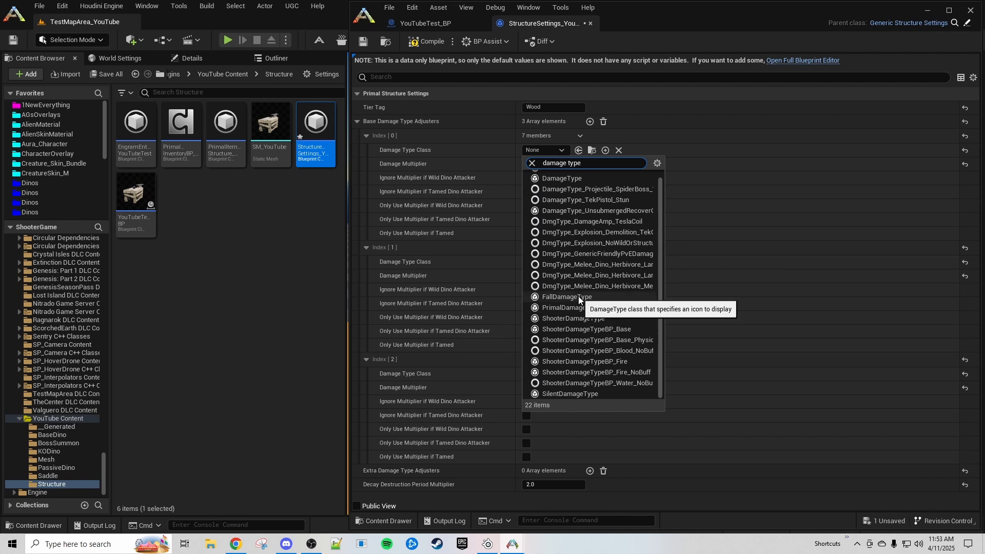
scroll(577, 296, "up", 1)
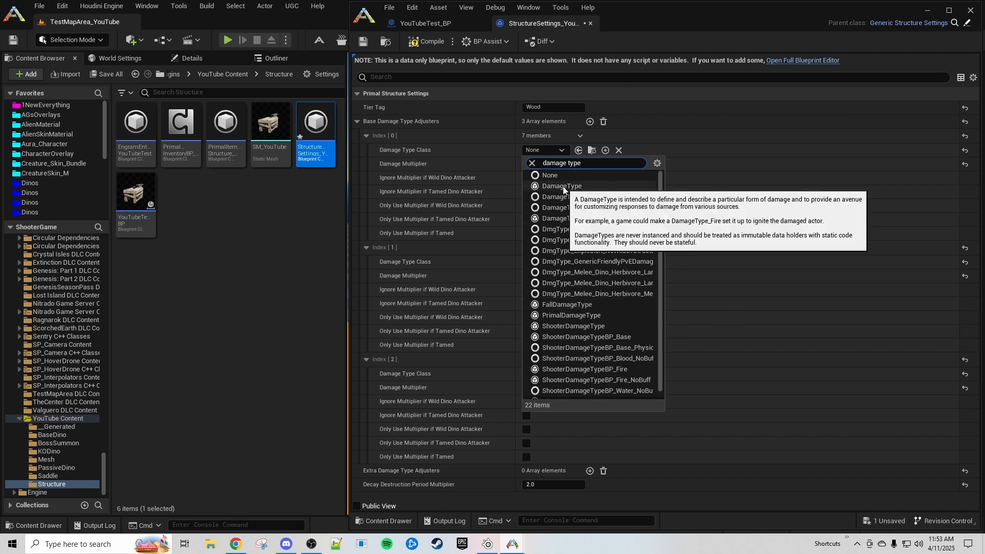
left_click(488, 274)
- Search the whole Content folder for 'dmg type' assets
left_click_drag(104, 462, 101, 242)
left_click(42, 250)
left_click(232, 93)
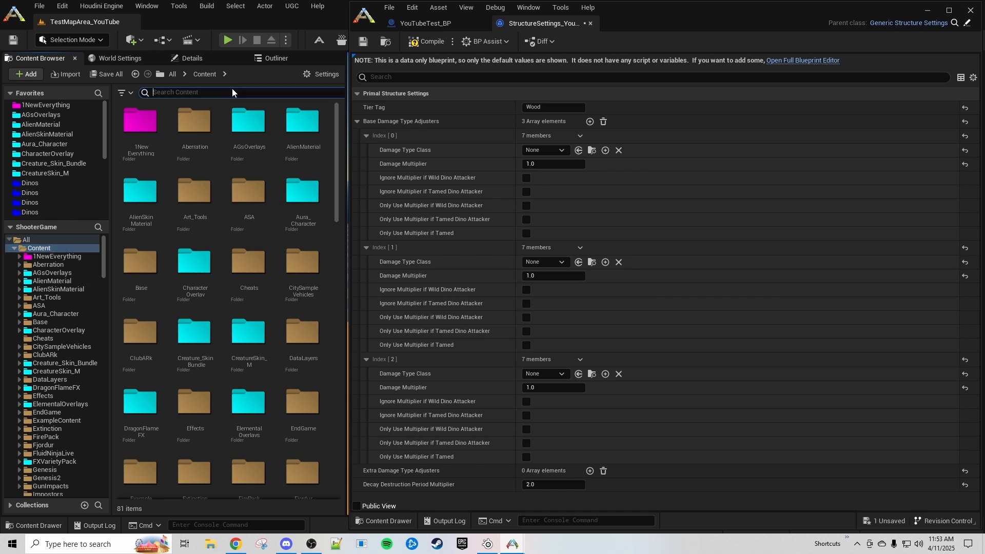
type("dmg type")
left_click(335, 178)
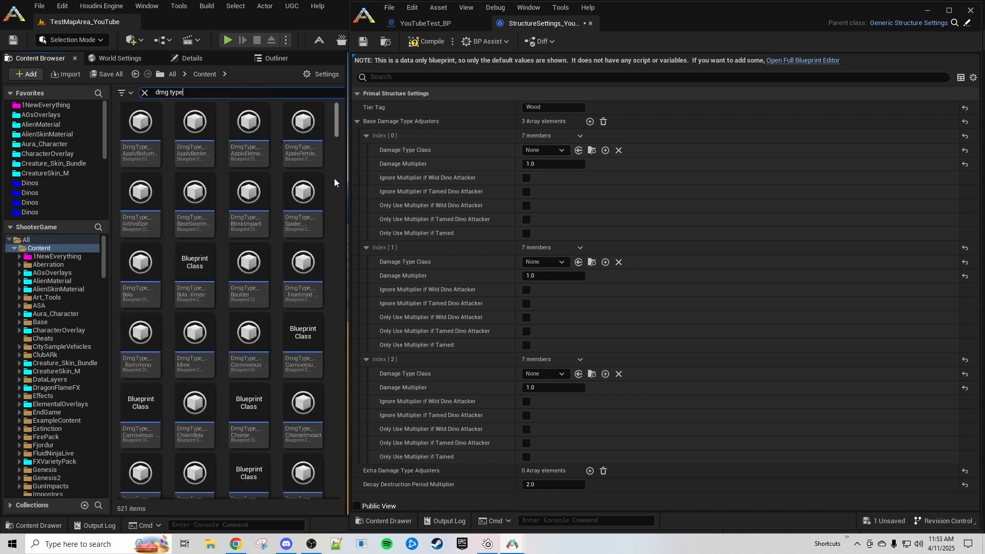
left_click_drag(337, 179, 328, 113)
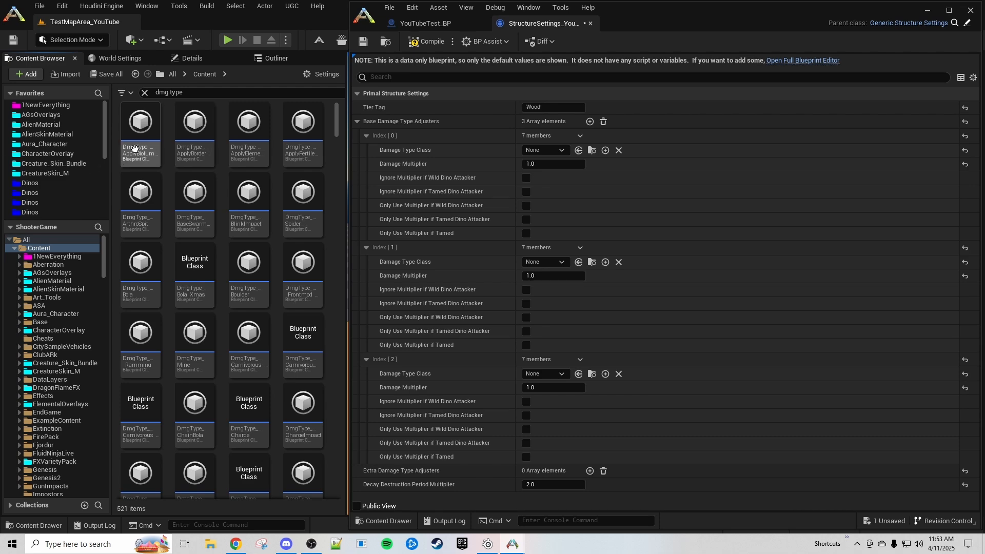
scroll(279, 270, "down", 10)
scroll(278, 270, "down", 1)
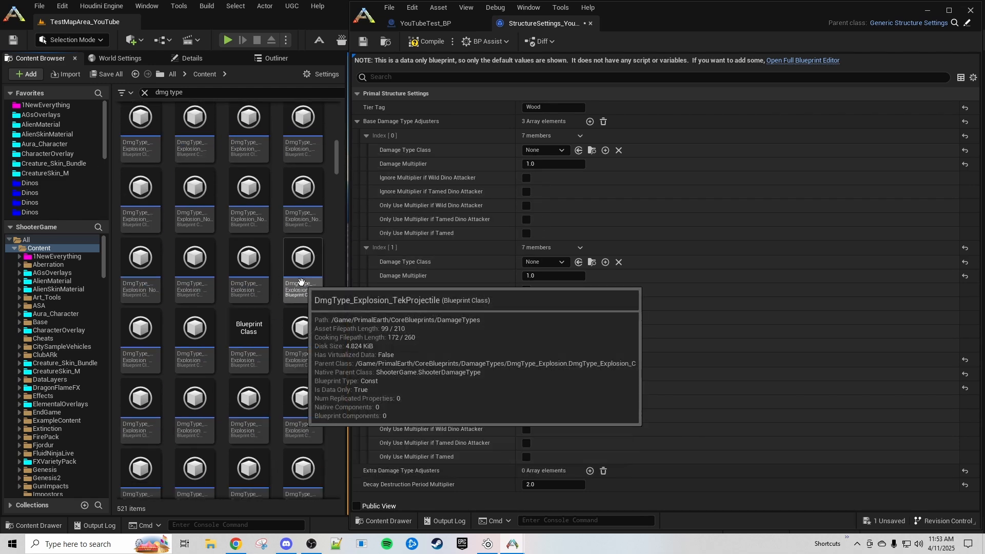
- Trace DmgType_Explosion_SunlightAB through DmgType_Explosion up to its ShooterDamageType parent
double_click(246, 274)
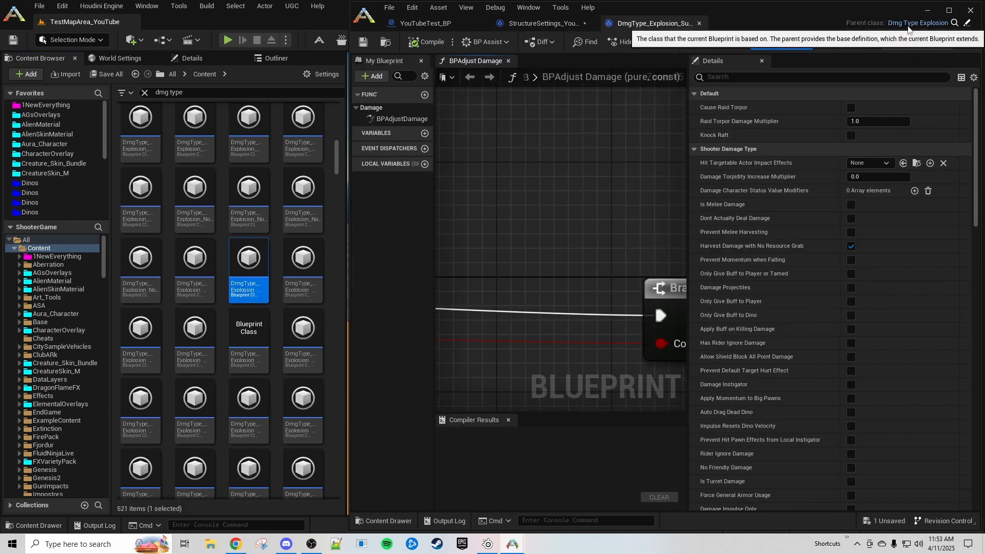
left_click(954, 23)
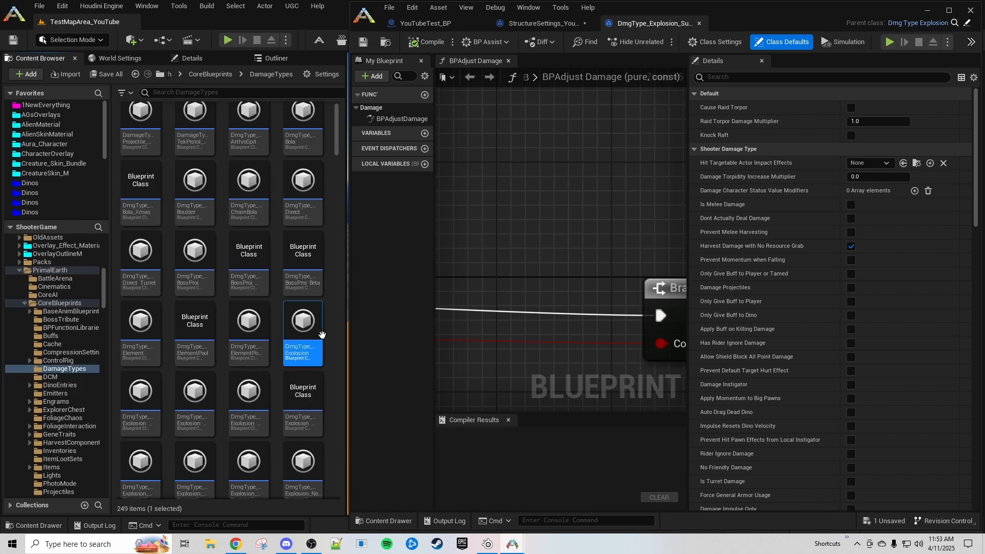
double_click(303, 333)
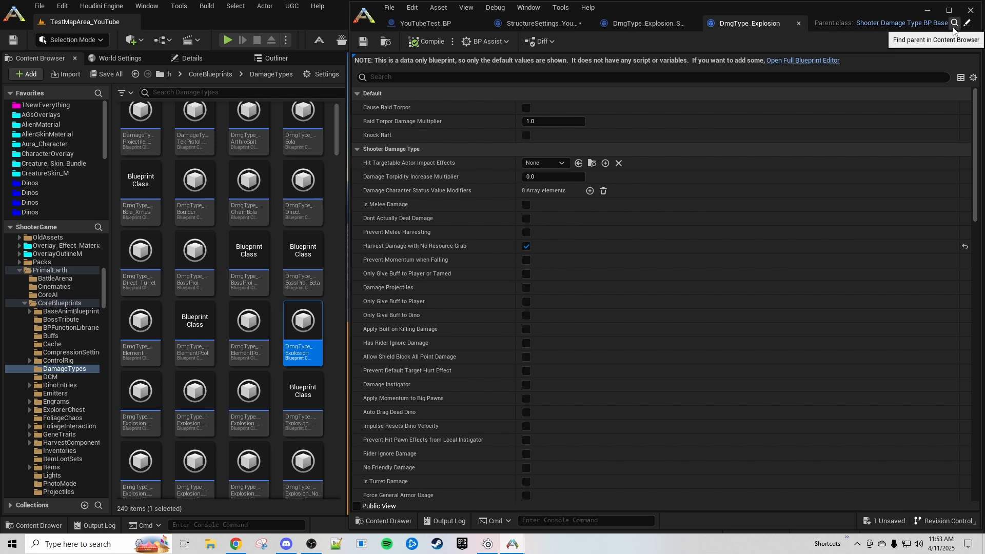
left_click(882, 24)
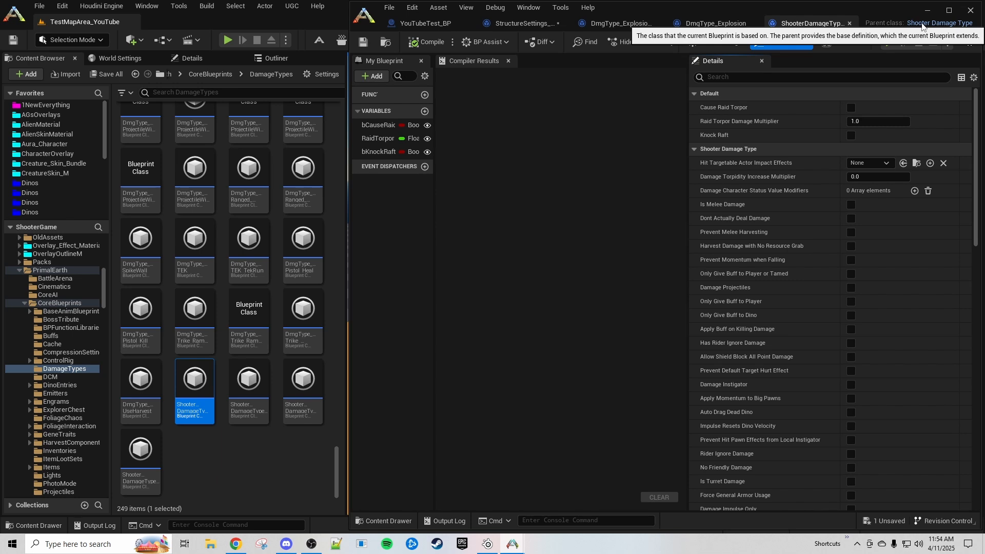
- Close the three damage-type editors and bring up the second adjuster entry's options
left_click(659, 24)
left_click(699, 24)
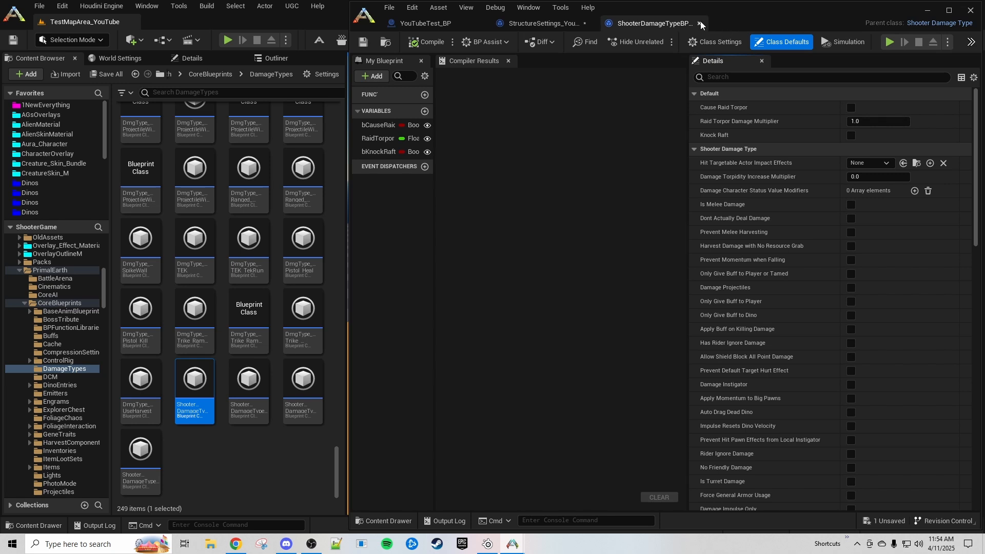
left_click(700, 23)
left_click(580, 248)
- Remove the second adjuster and set the remaining one's Damage Type Class to ShooterDamageType
key("ctrl+z")
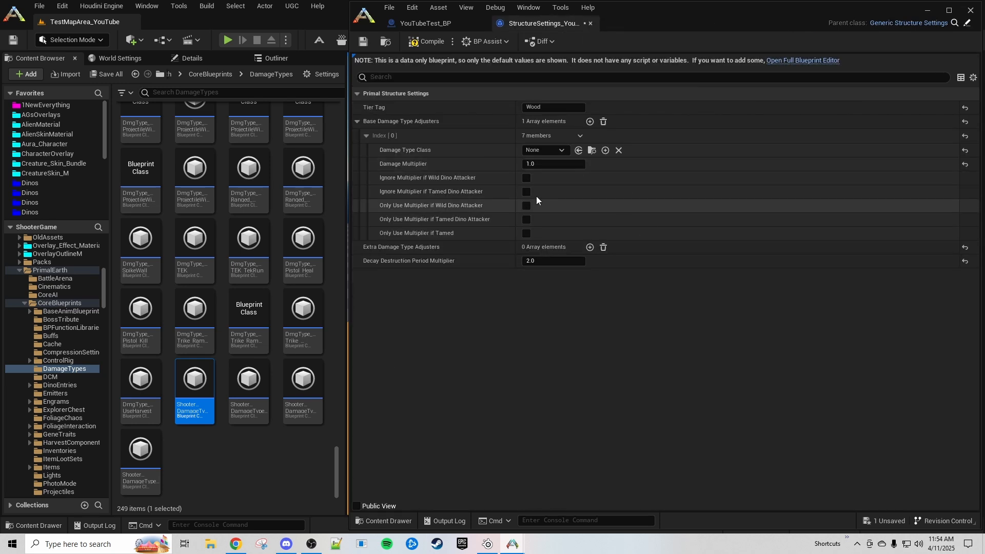
left_click(547, 152)
type("dam")
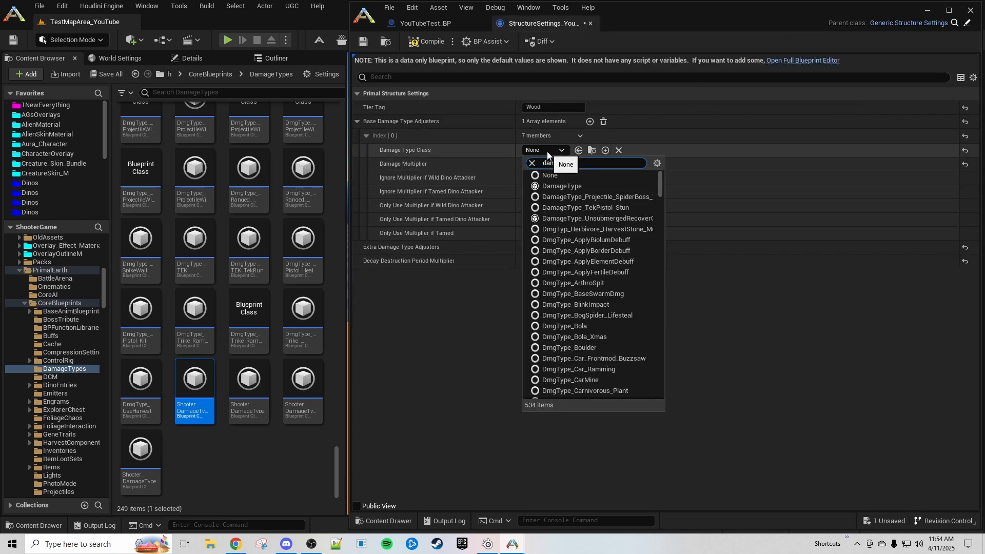
type("age type")
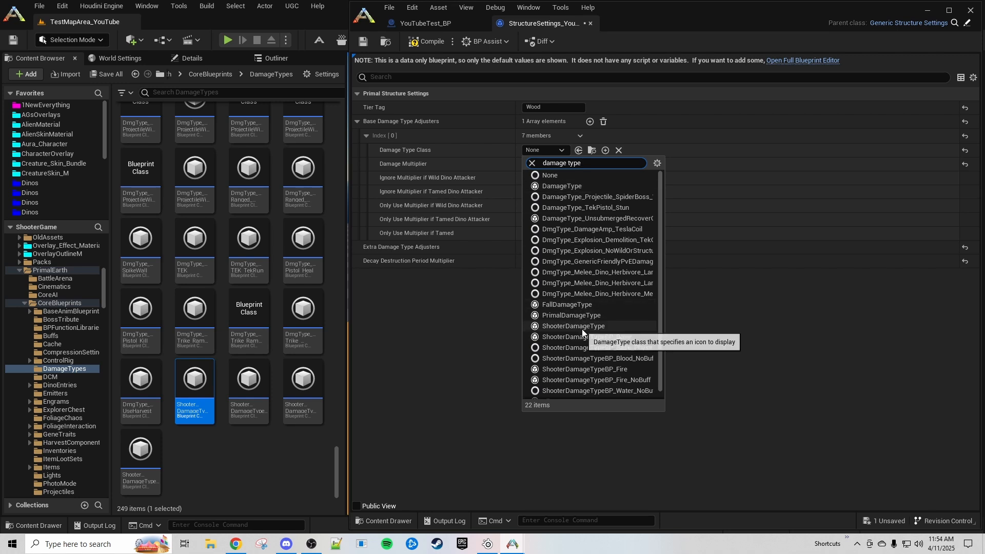
scroll(590, 380, "down", 1)
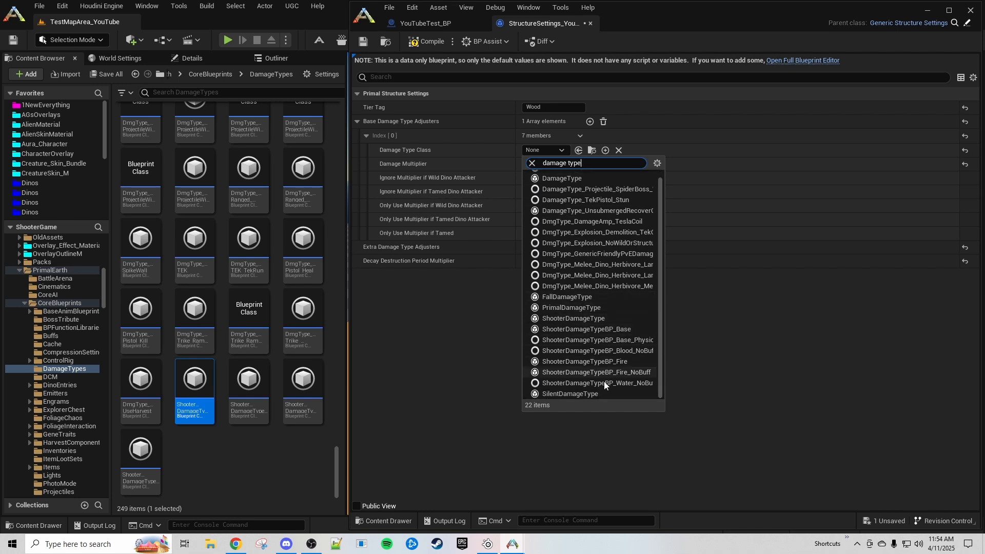
left_click(571, 308)
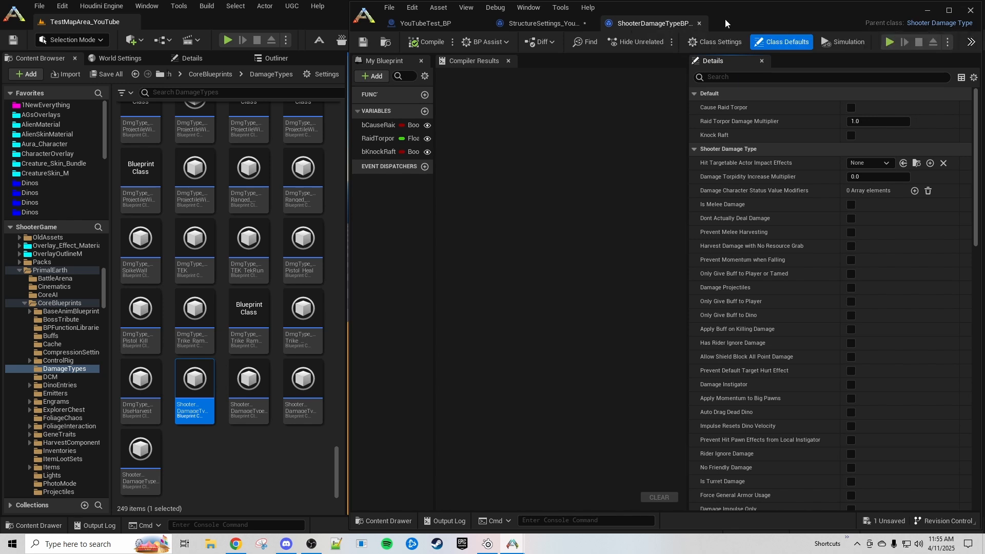
- Set the Damage Multiplier to 0.01, compile and save, and close the settings editor
left_click(549, 26)
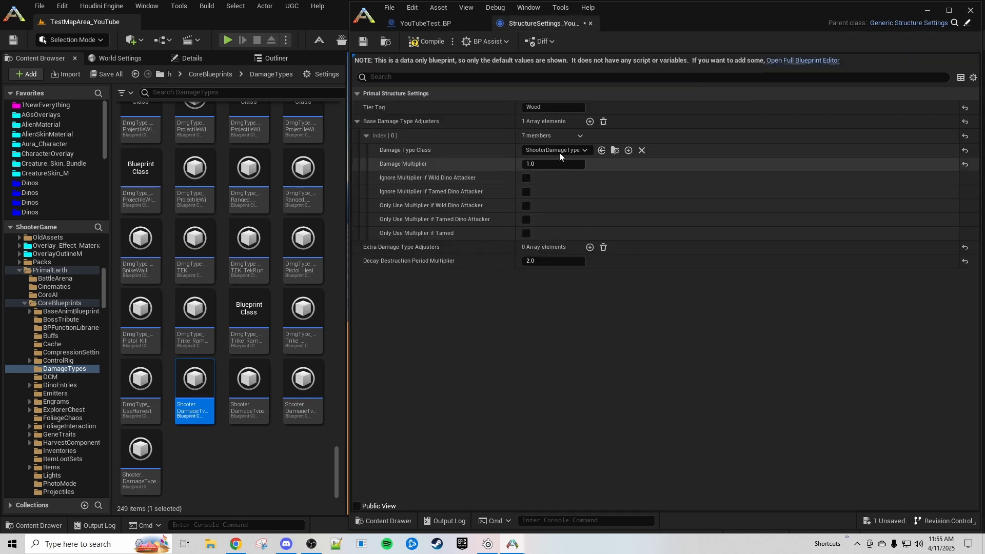
left_click(534, 165)
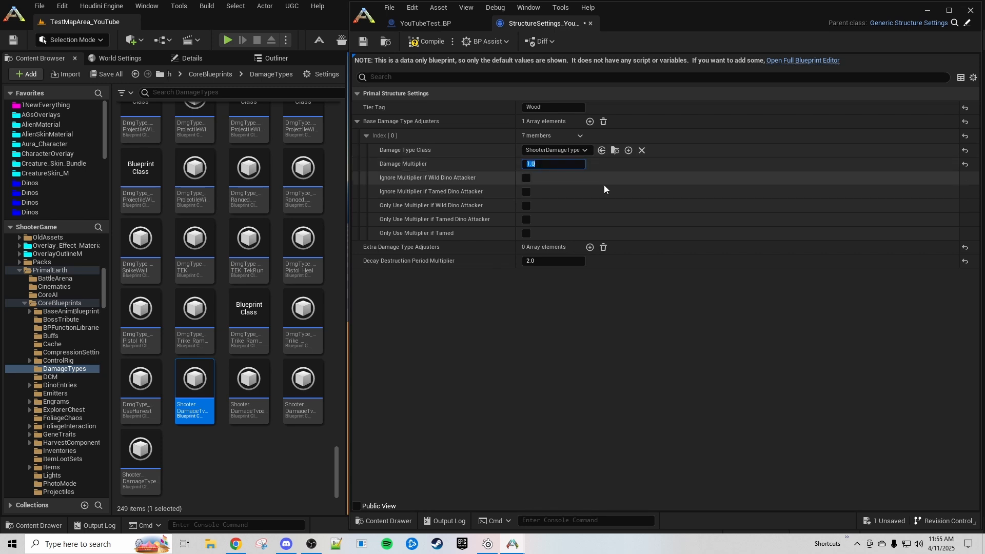
type("0.01")
left_click(428, 42)
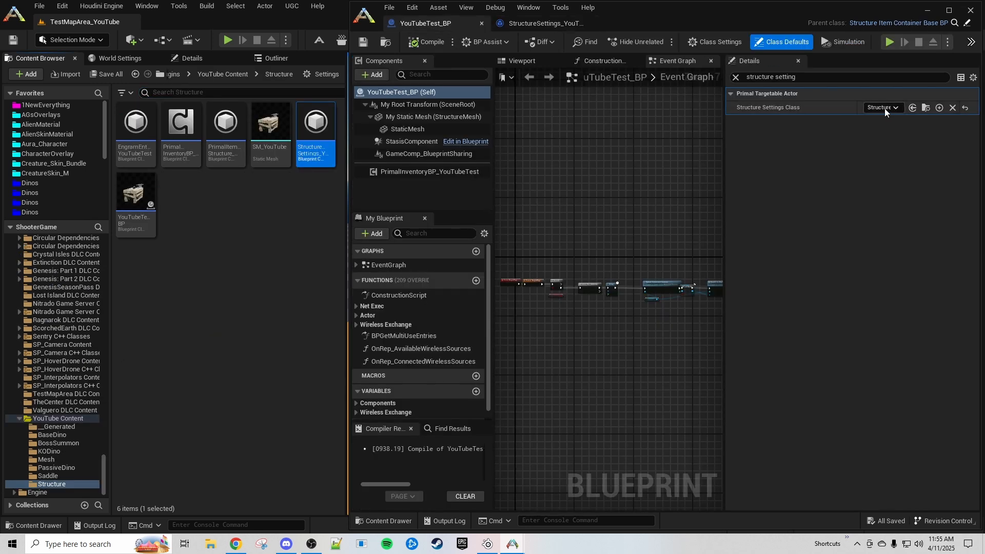
left_click(882, 108)
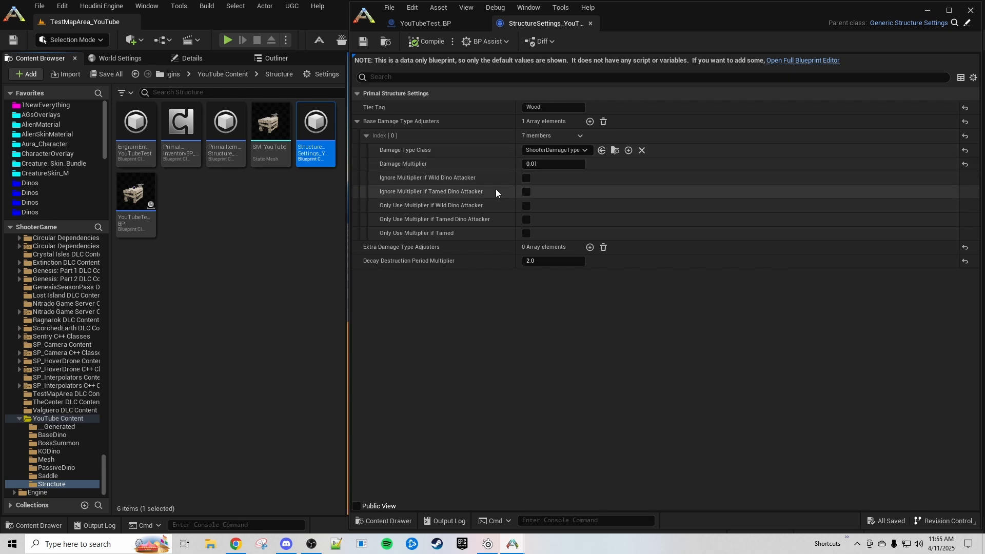
left_click(937, 9)
right_click(677, 460)
- Play from here, then craft a Metal Foundation found via a 'foundation' search and place it
left_click(702, 449)
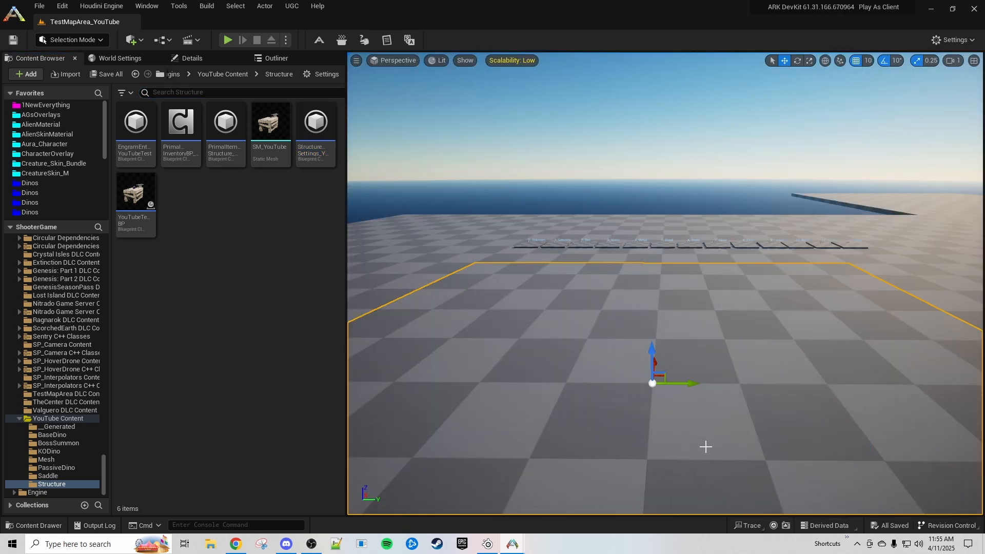
left_click(583, 360)
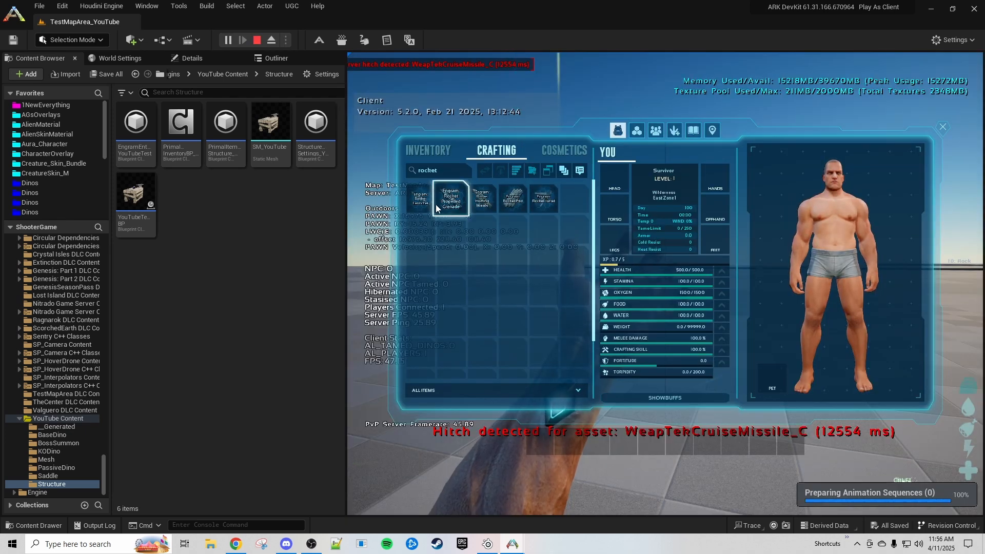
mouse_move(423, 208)
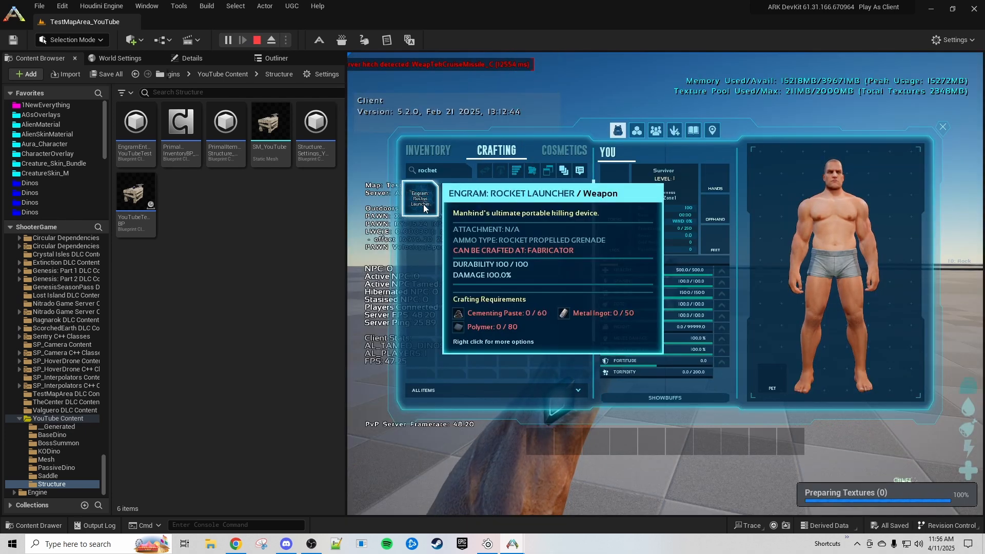
left_click(451, 201)
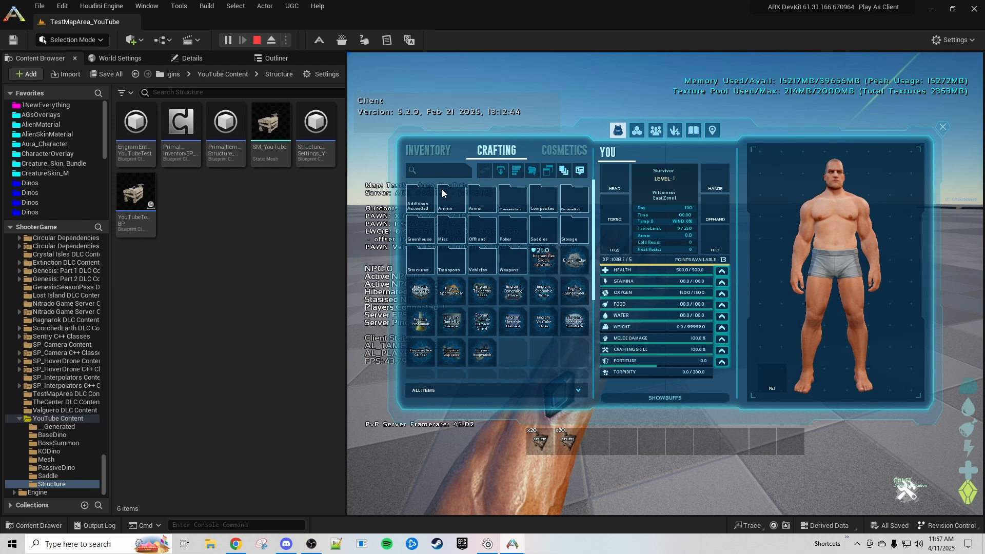
type("foundation")
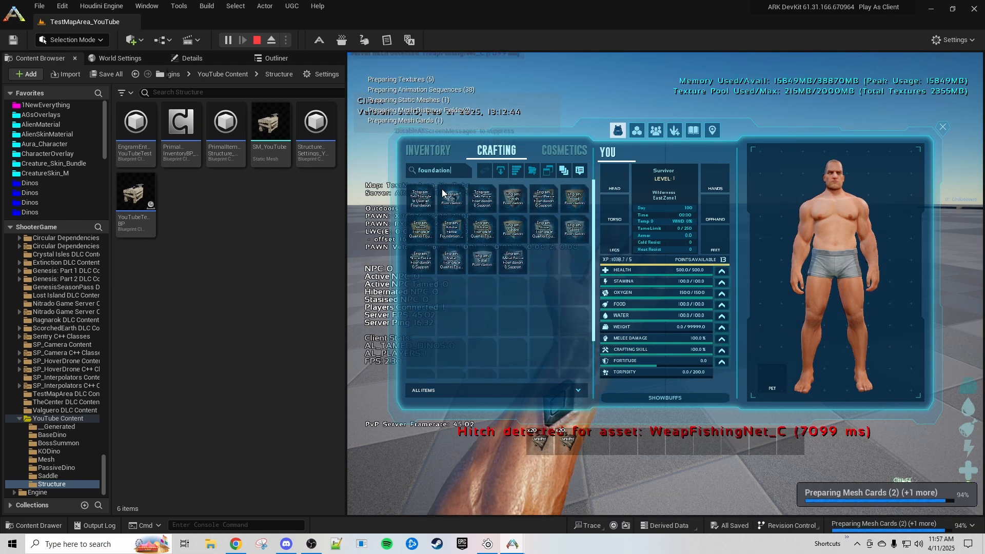
double_click(482, 260)
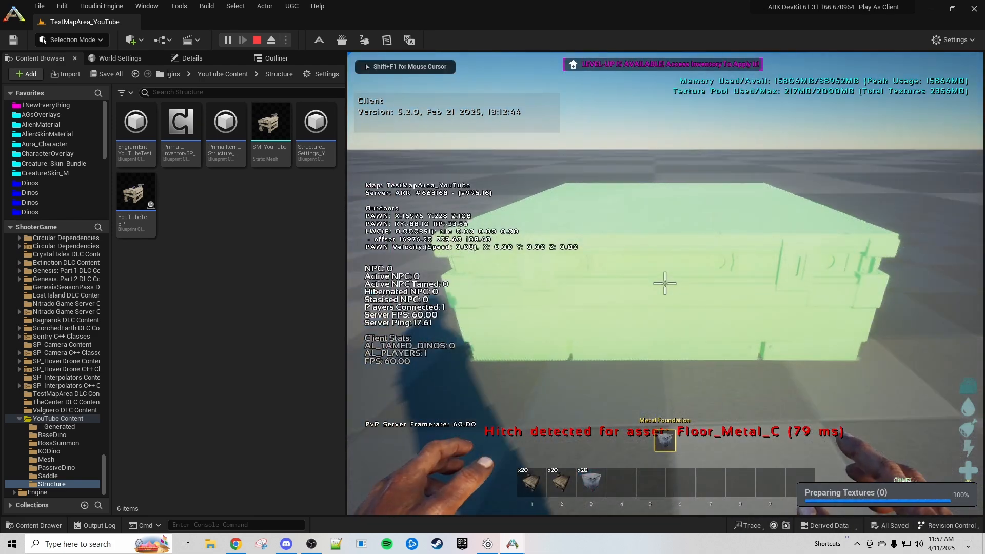
left_click(664, 283)
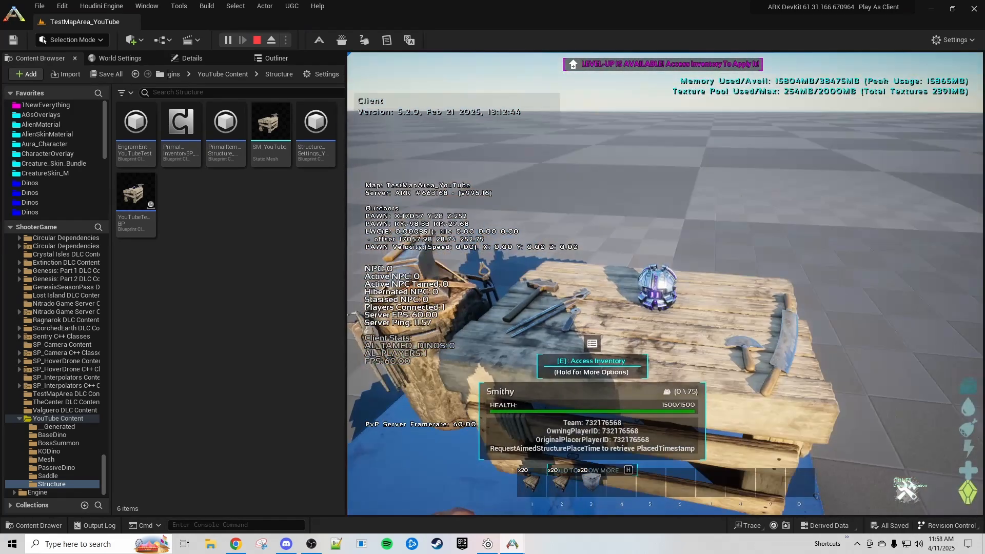
- Walk up to the Smithy and equip a rocket launcher through the console
key("s")
key("w")
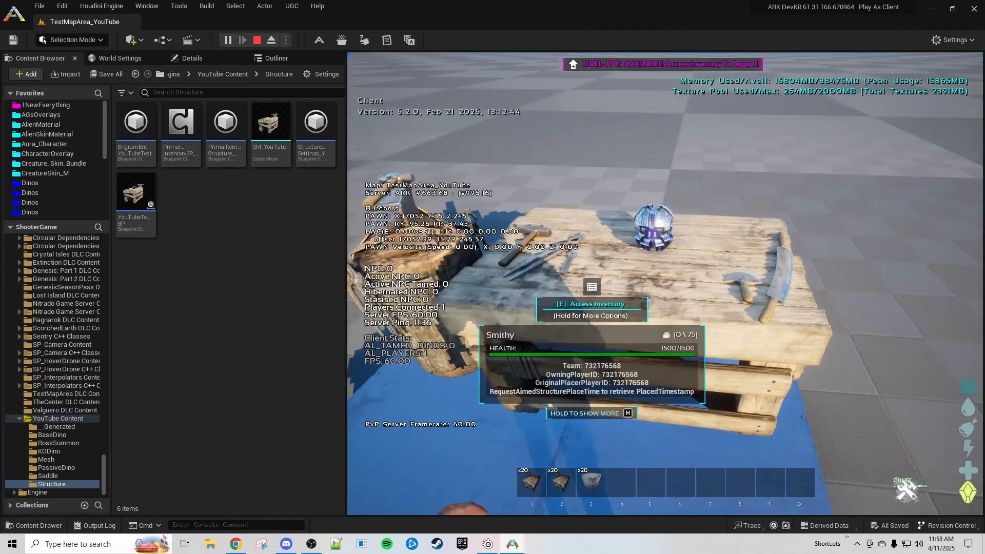
key("s")
key("d")
key("s")
key("d")
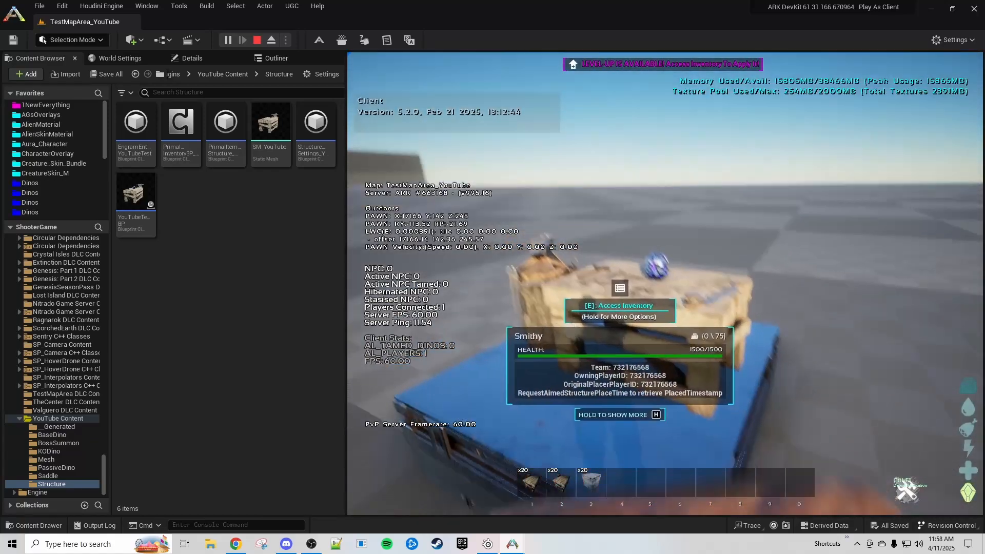
key("w")
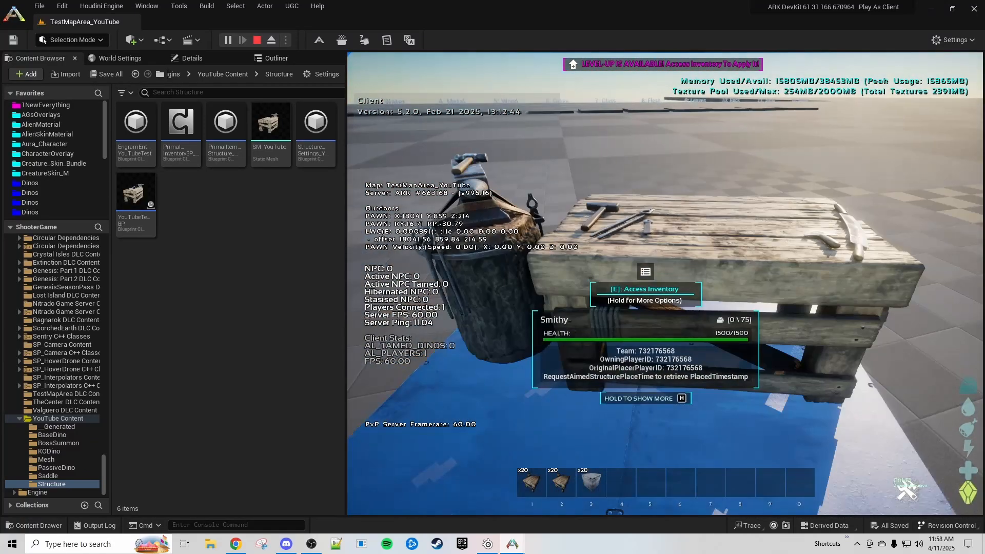
key("grave")
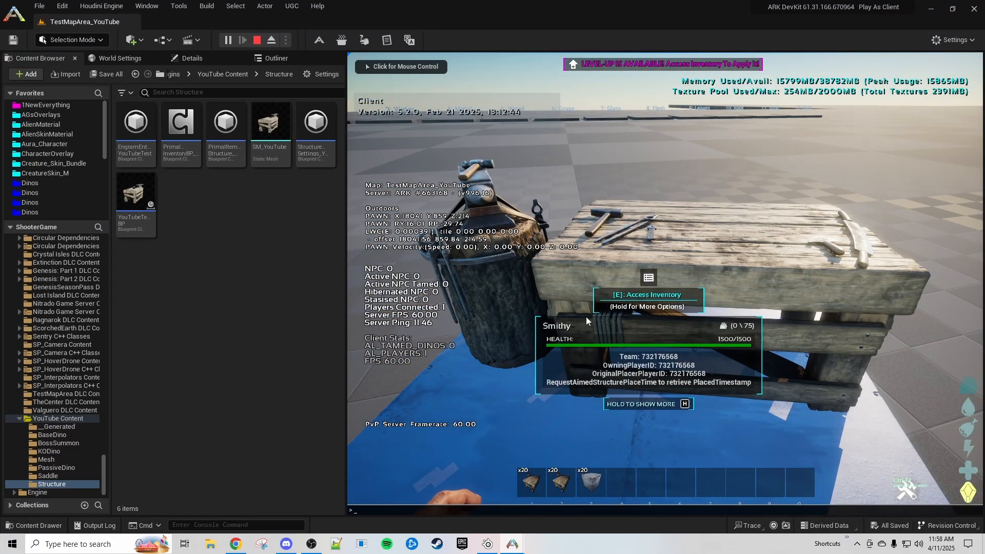
key("4")
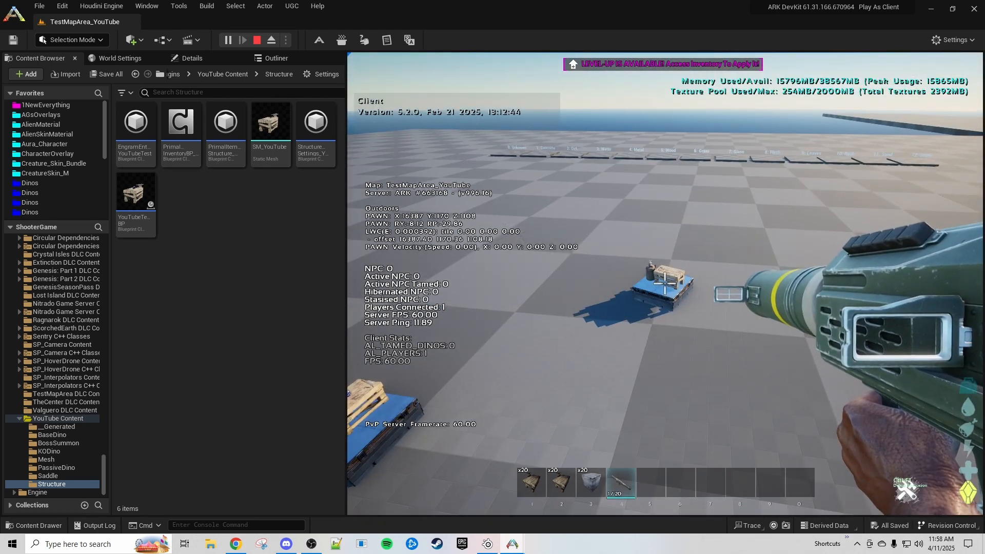
- Fire three rockets at the foundation and Smithy, then fly over to see 1487/1500 health
left_click(664, 282)
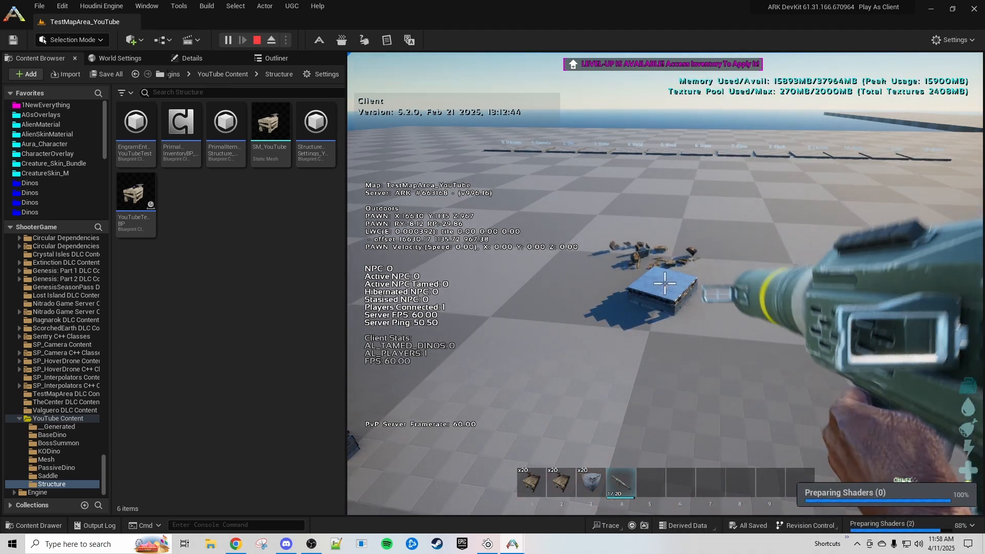
left_click(664, 283)
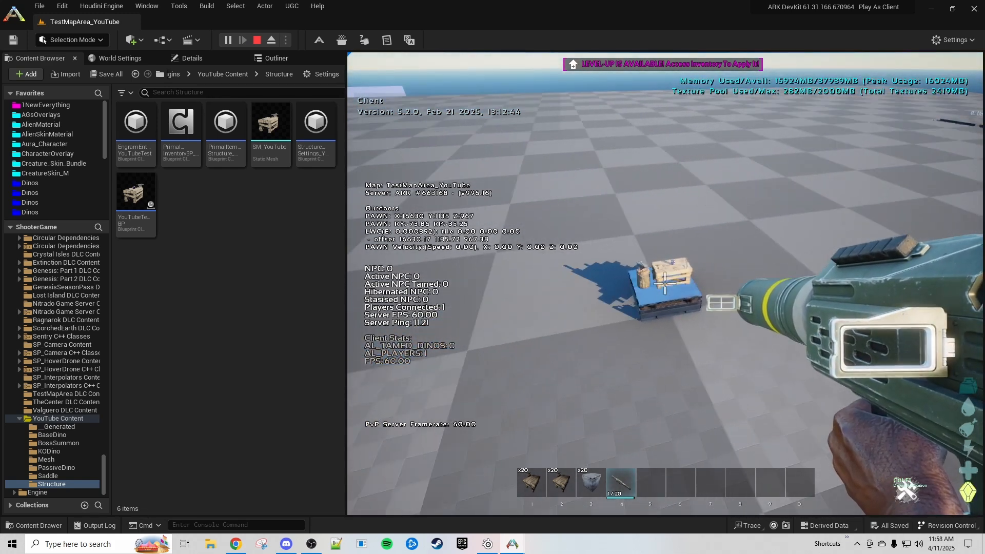
left_click(665, 283)
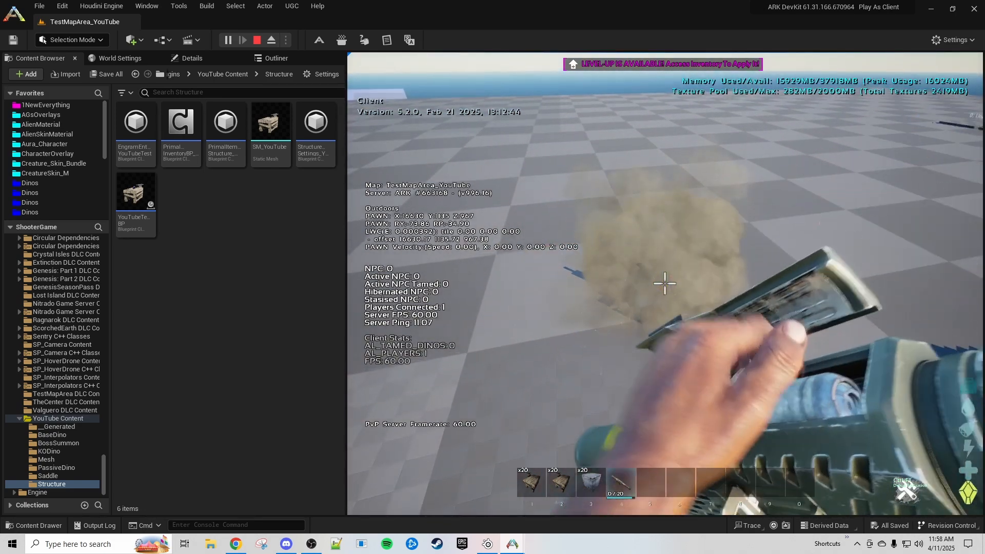
key("w")
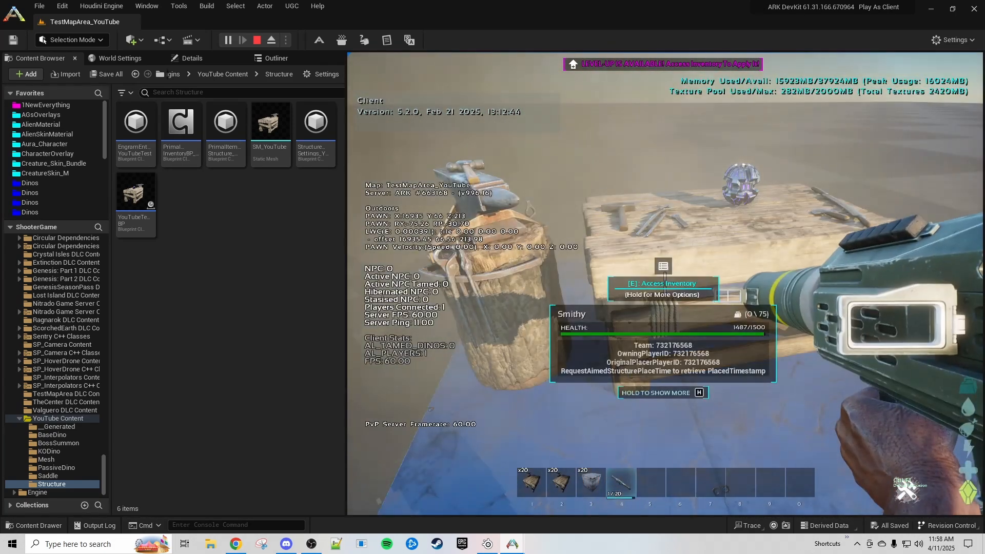
key("w")
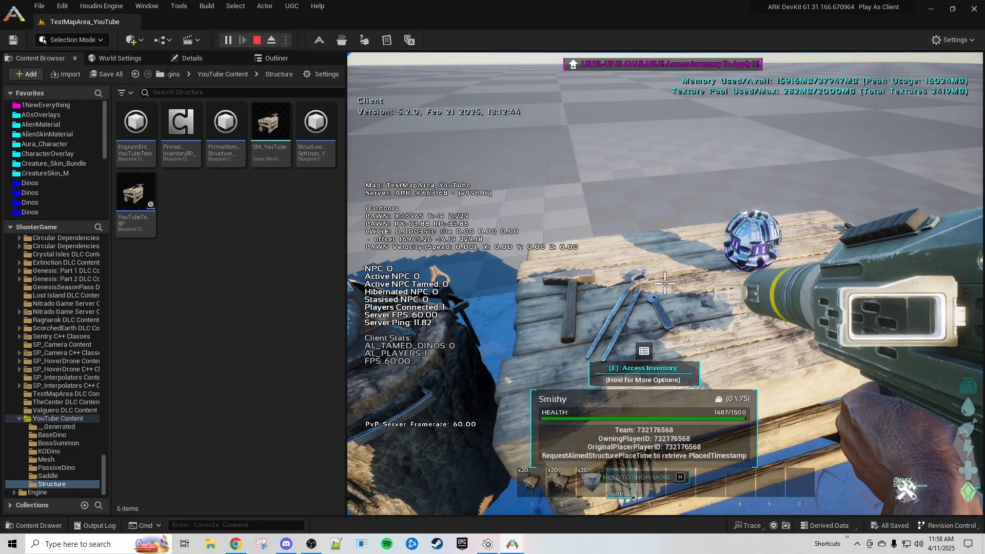
key("w")
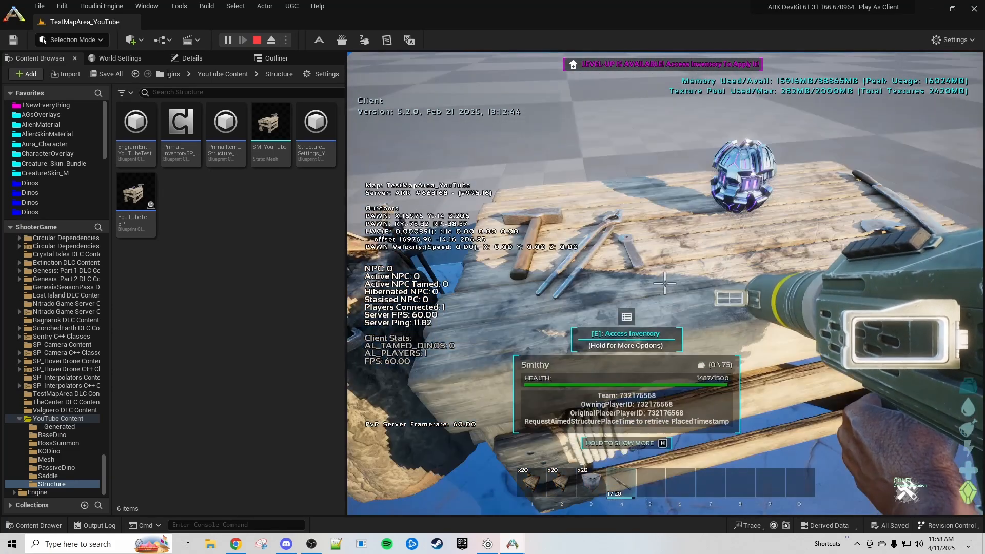
key("d")
key("a")
key("w")
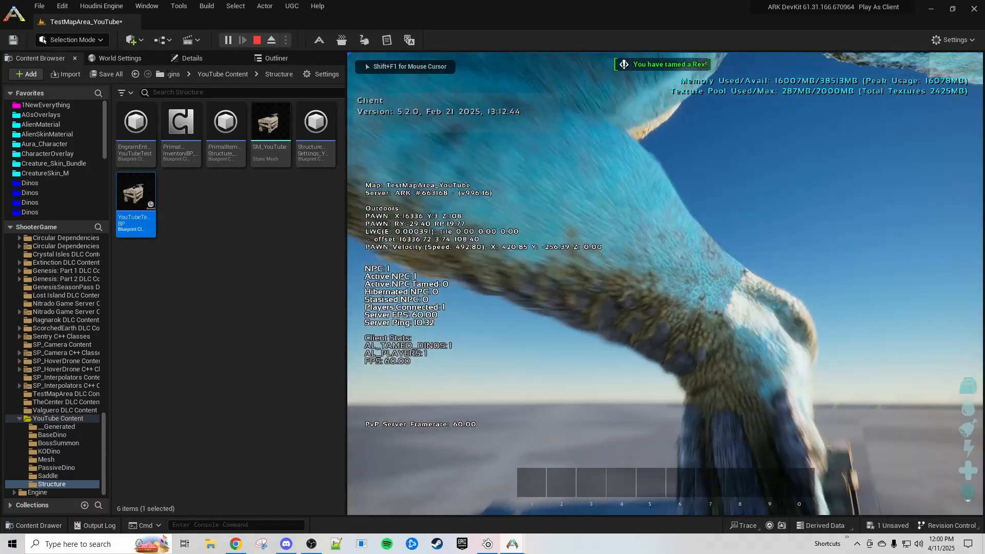
- Mount the tamed Rex and ride it over to the smithy
key("e")
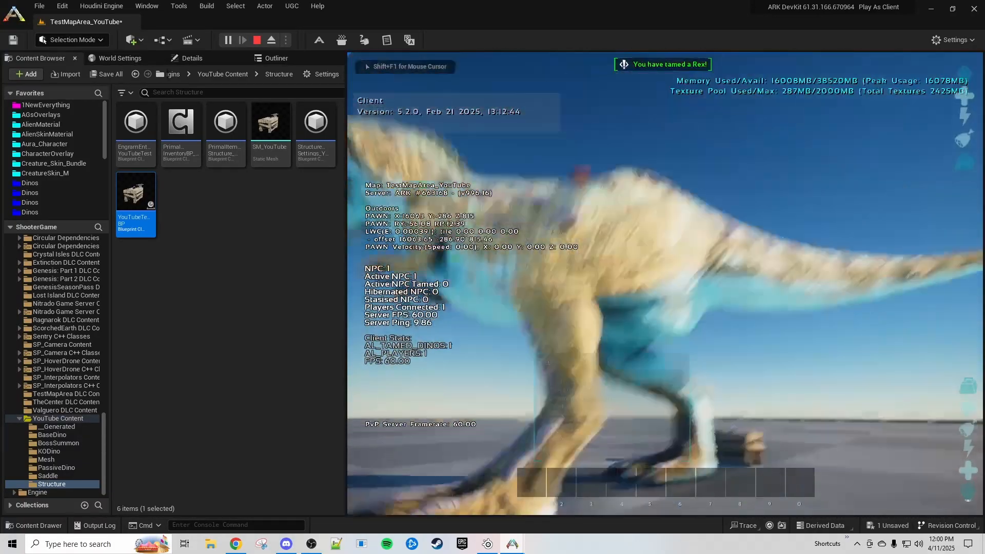
key("w")
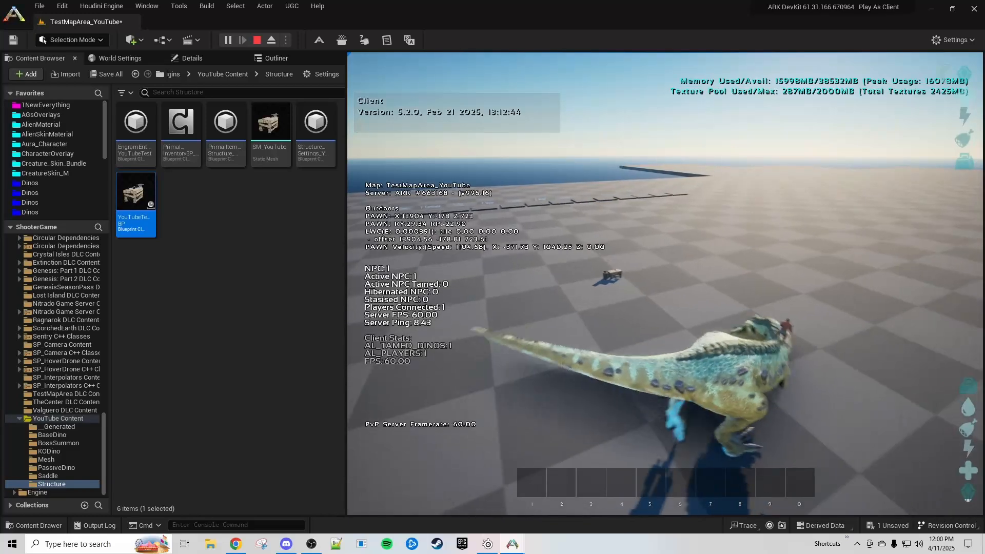
key("w")
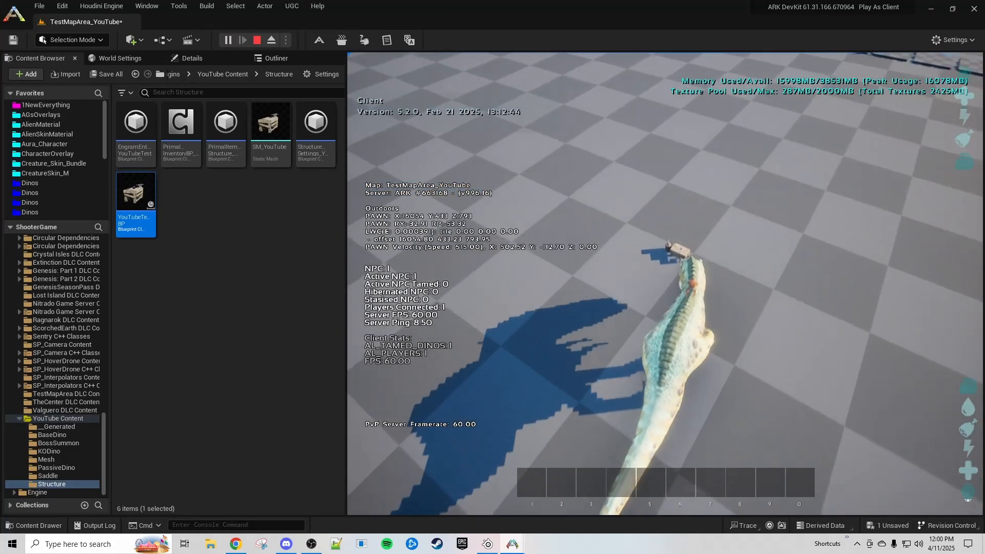
key("w")
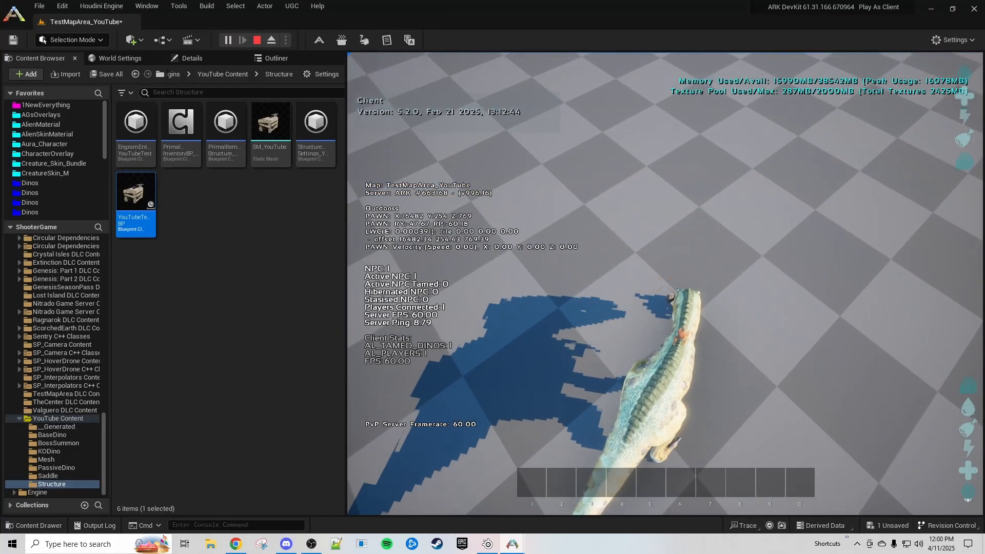
- Dismount, read the smithy's 1481/1500 health, and stop the play test with Esc
key("e")
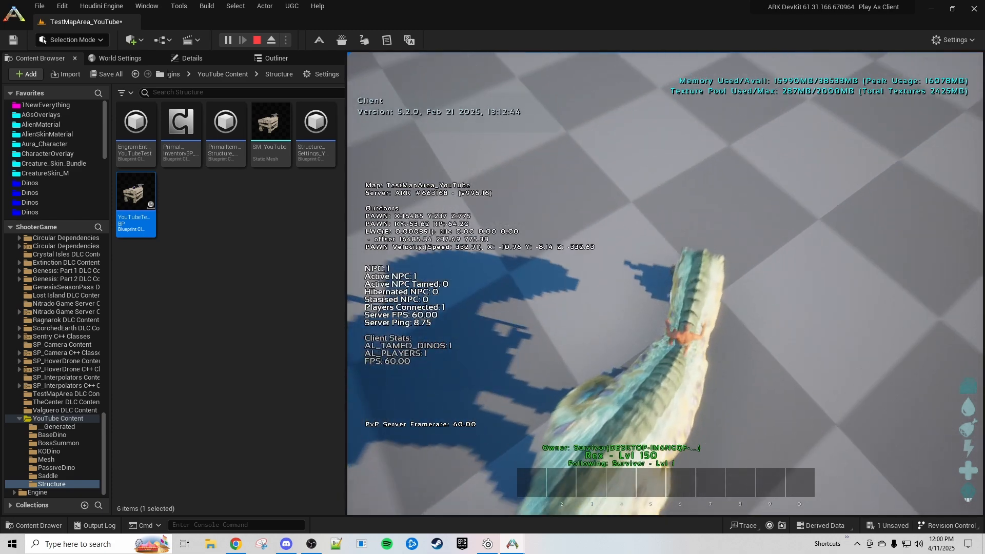
key("w")
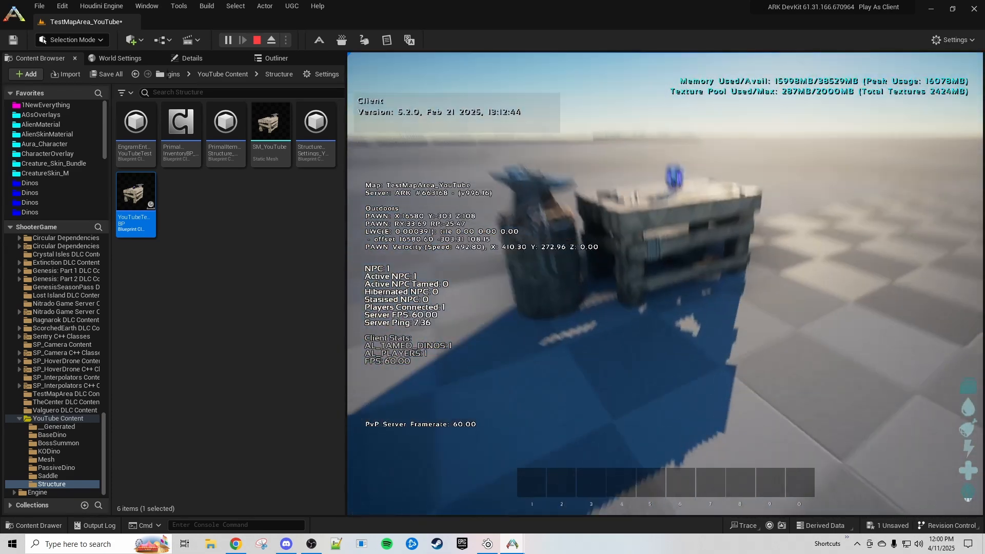
key("w")
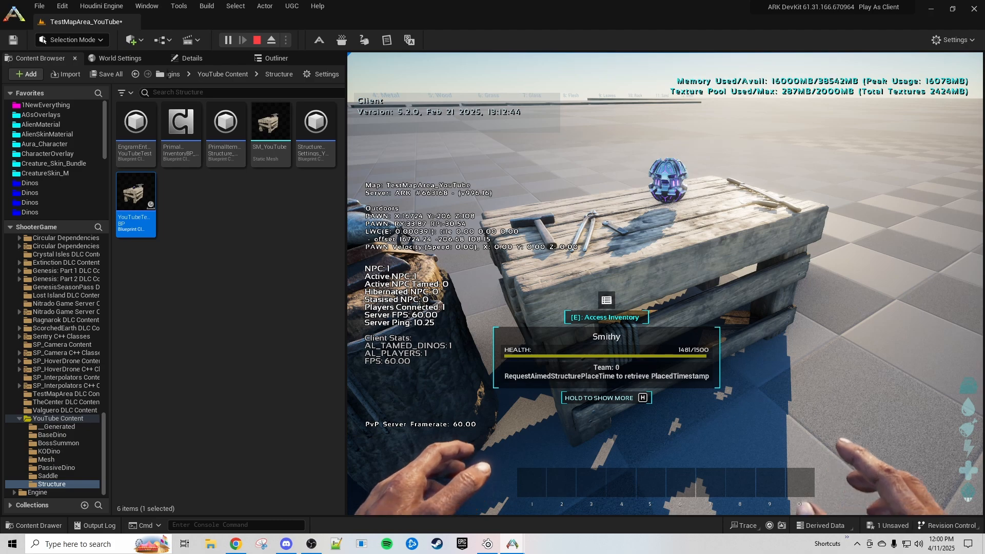
key("s")
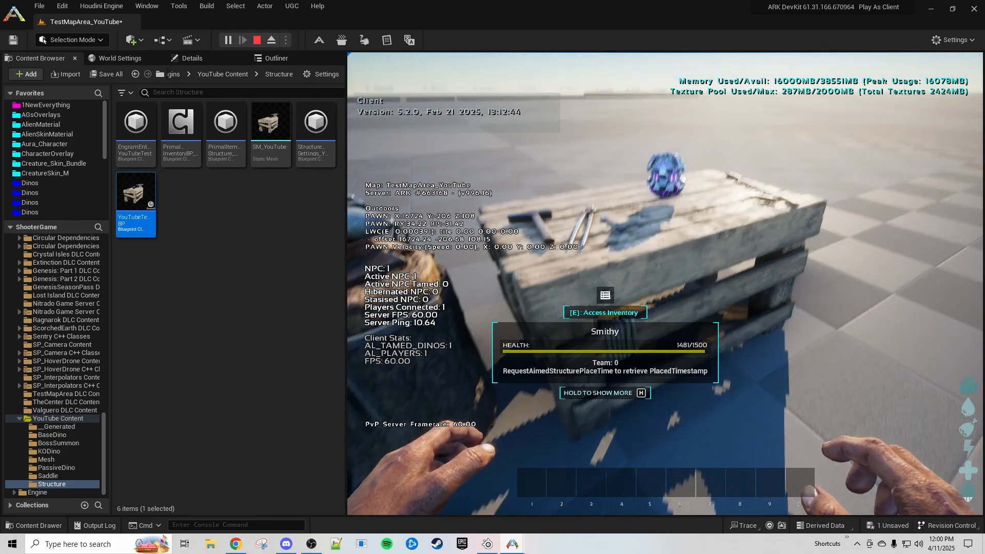
key("s")
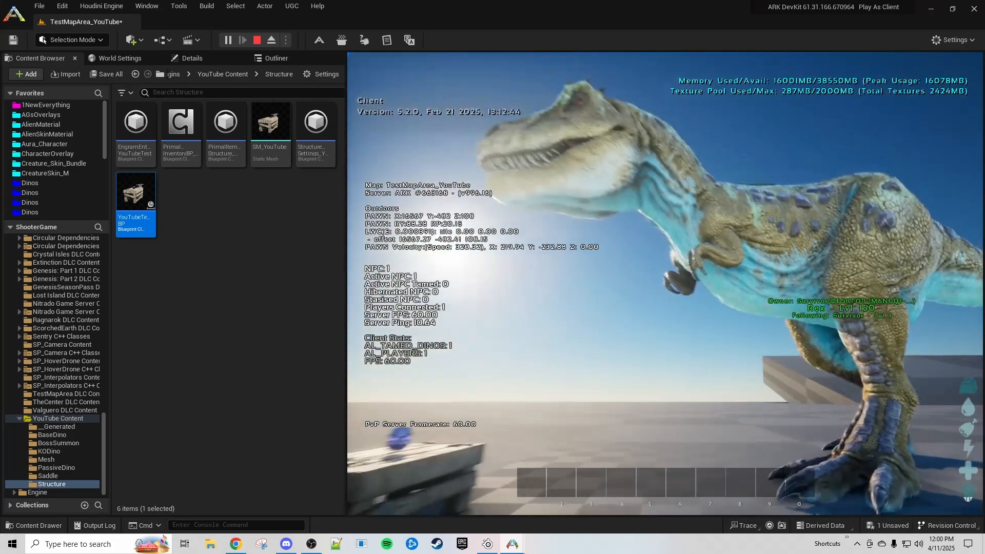
key("d")
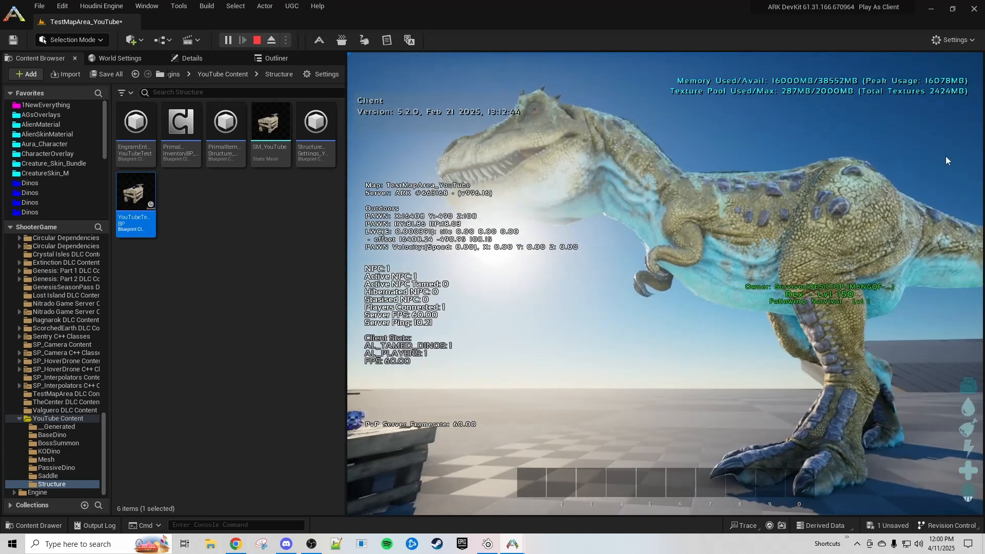
key("Escape")
- Open Carcha_Character_BP_Base from the BaseDino folder
left_click(259, 336)
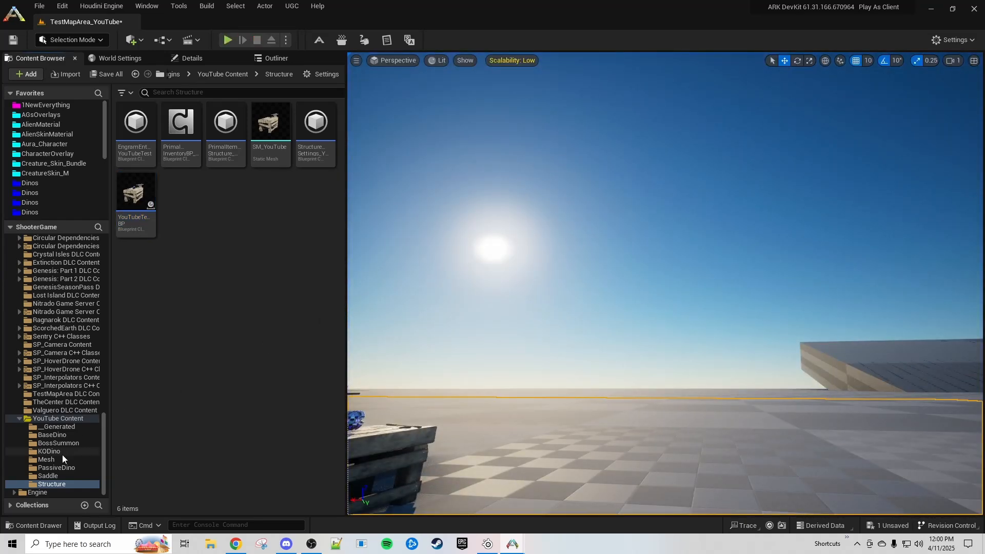
left_click(55, 436)
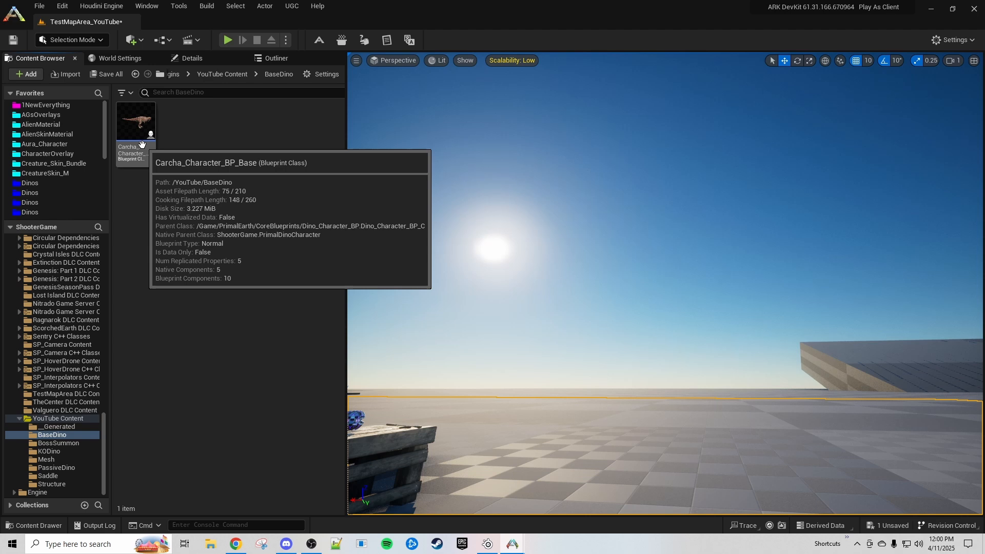
double_click(142, 144)
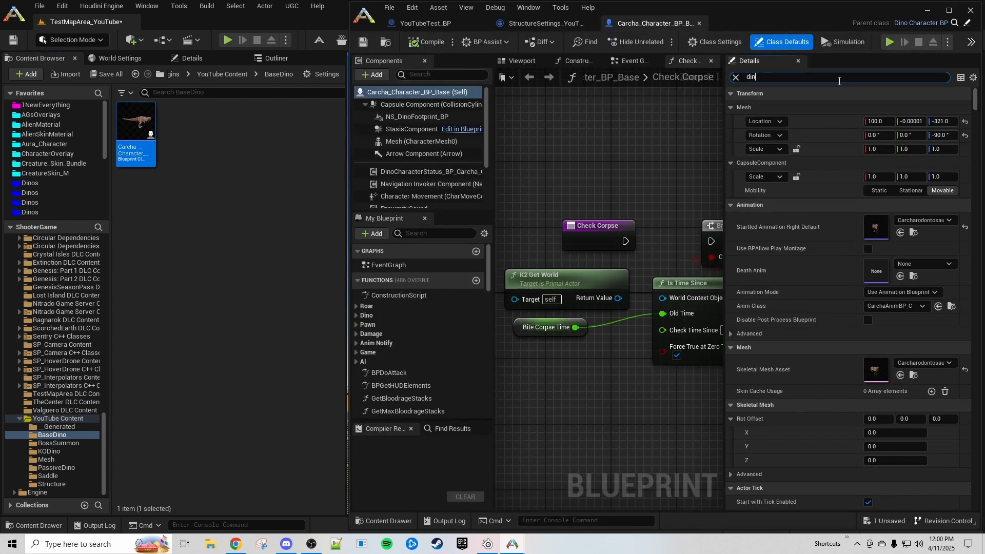
- Copy the Carcha's dino settings into BaseDino as DinoSettings_Carnivore_Huge_Carcha_YT and save it
left_click(926, 122)
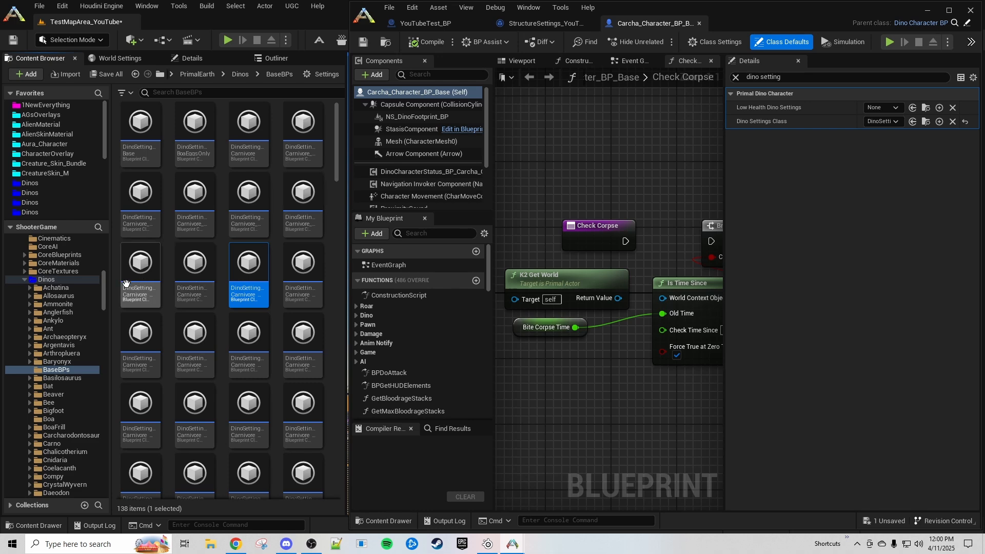
left_click_drag(104, 279, 110, 472)
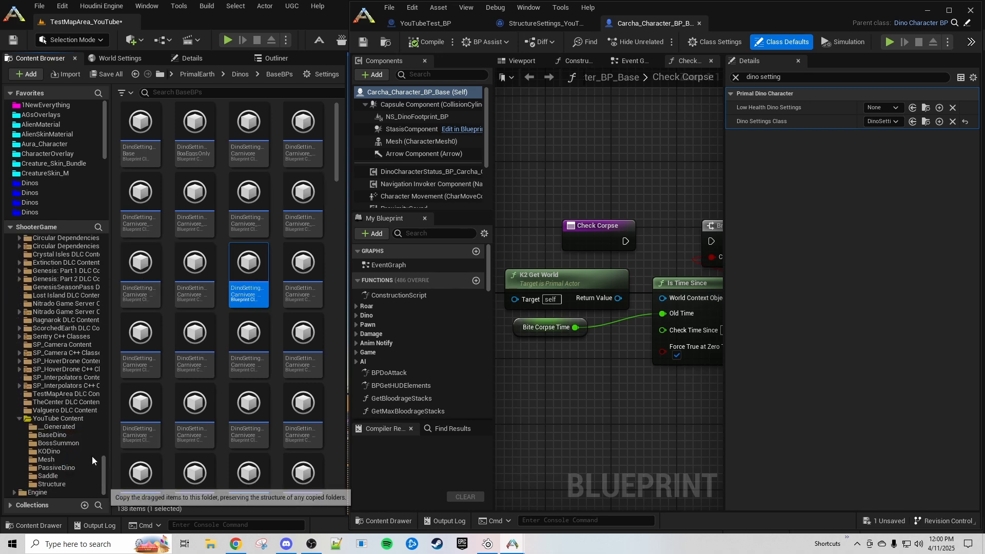
left_click(45, 434)
right_click(175, 134)
left_click(215, 206)
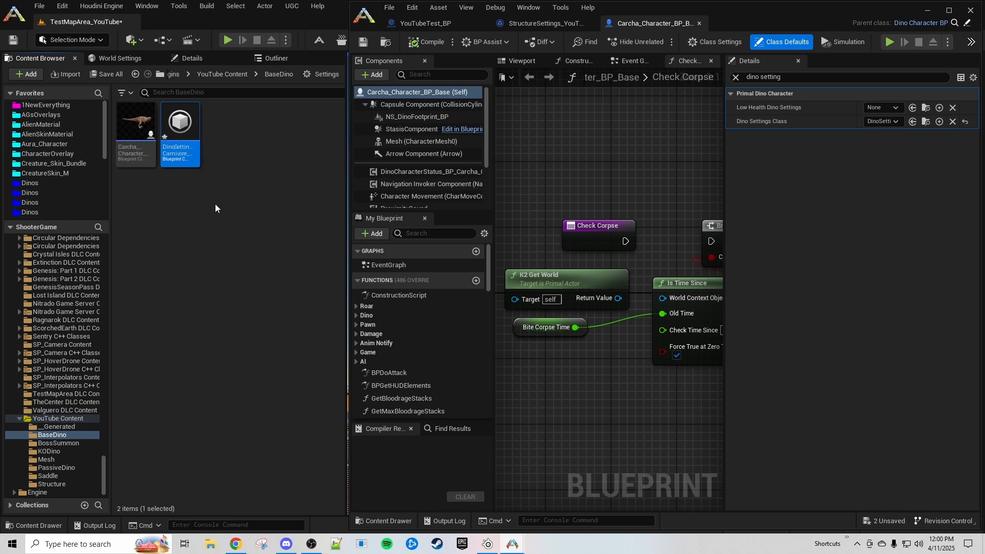
left_click(254, 217)
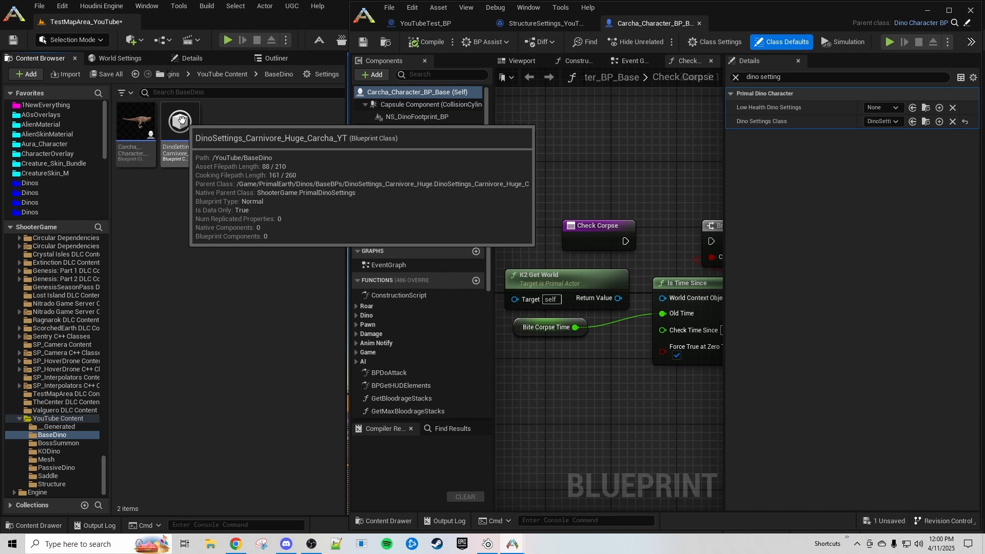
- Assign DinoSettings_Carnivore_Huge_Carcha_YT as the Dino Settings Class, compile, and open that asset
left_click(181, 120)
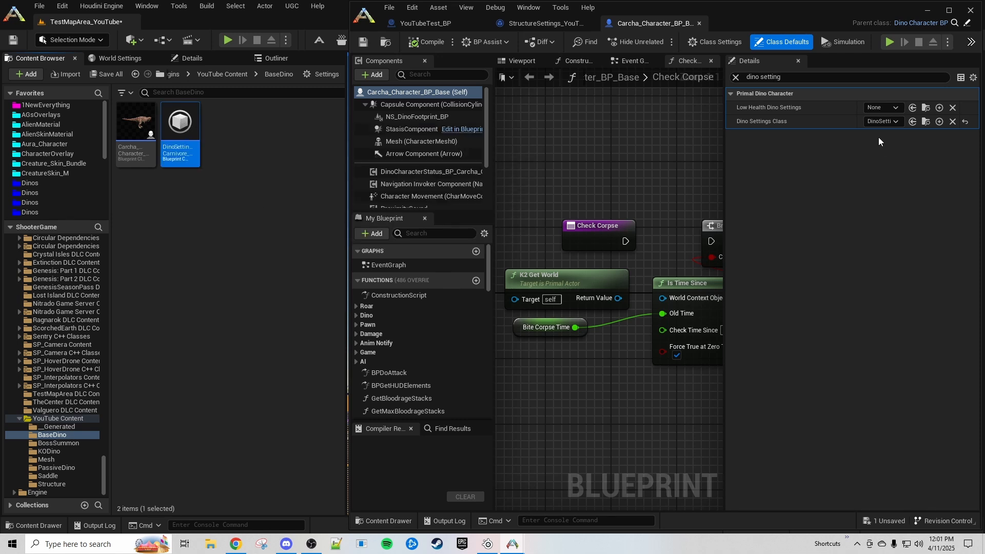
left_click(913, 122)
left_click(424, 43)
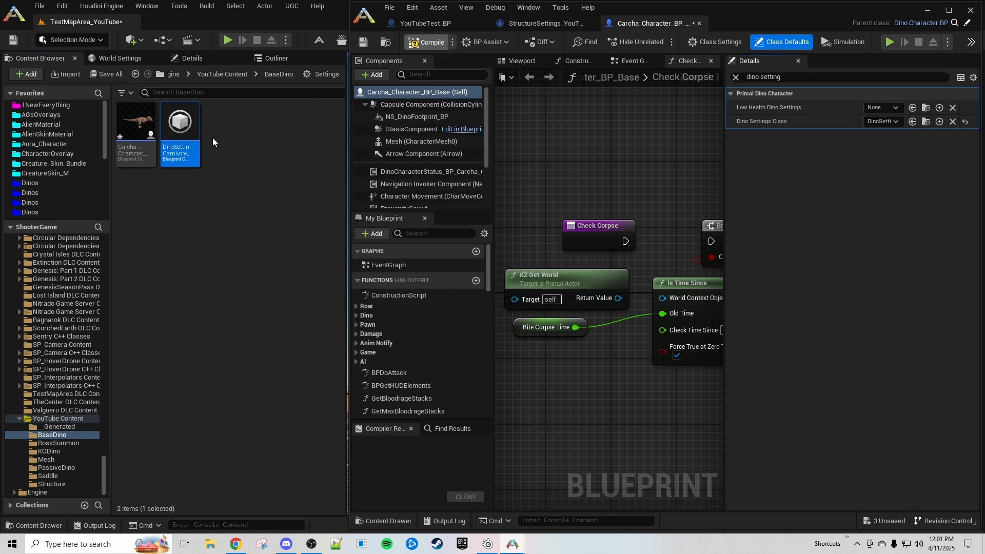
double_click(180, 128)
left_click(365, 149)
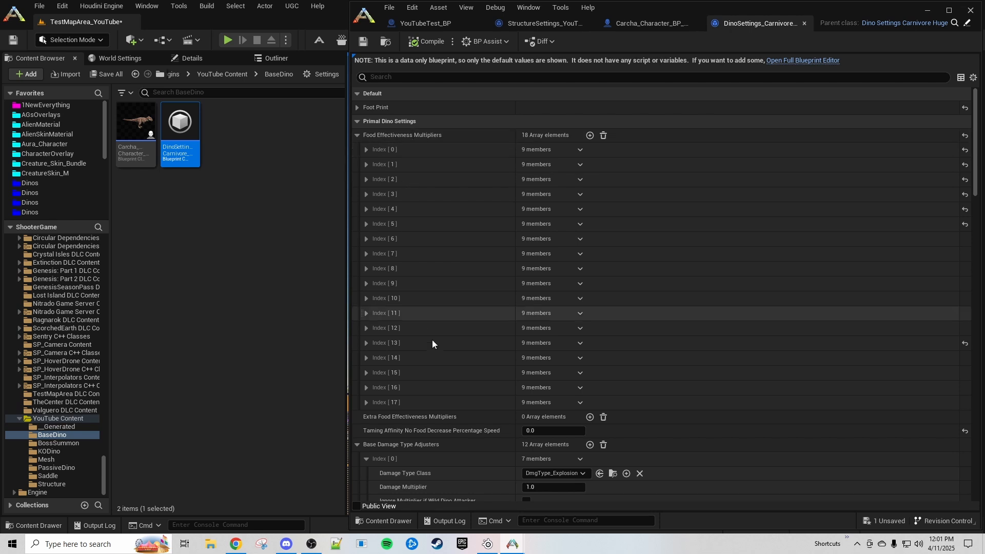
- Collapse the Base Damage Type Adjusters entries and briefly inspect the three food effectiveness entries
scroll(432, 339, "down", 5)
left_click(365, 311)
left_click(366, 327)
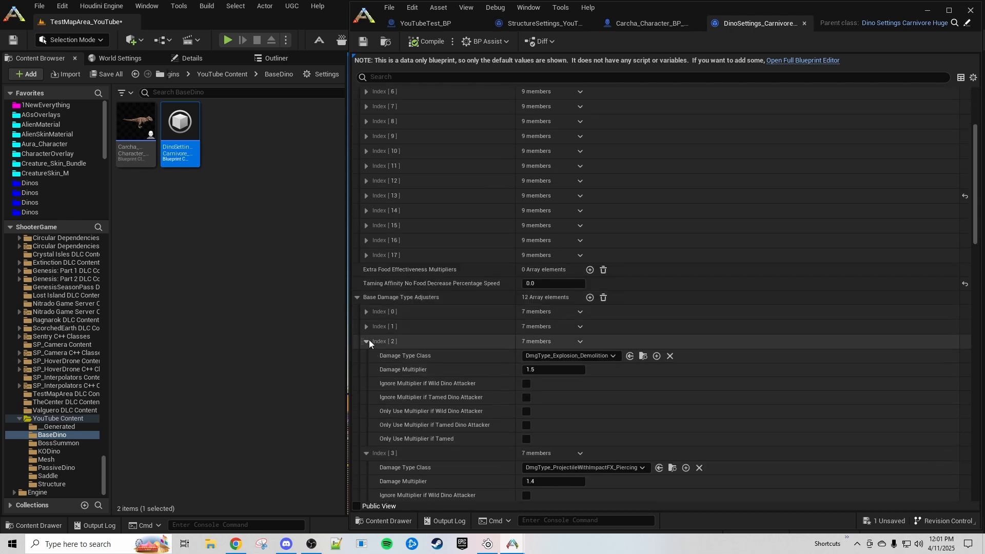
left_click(367, 341)
left_click(358, 298)
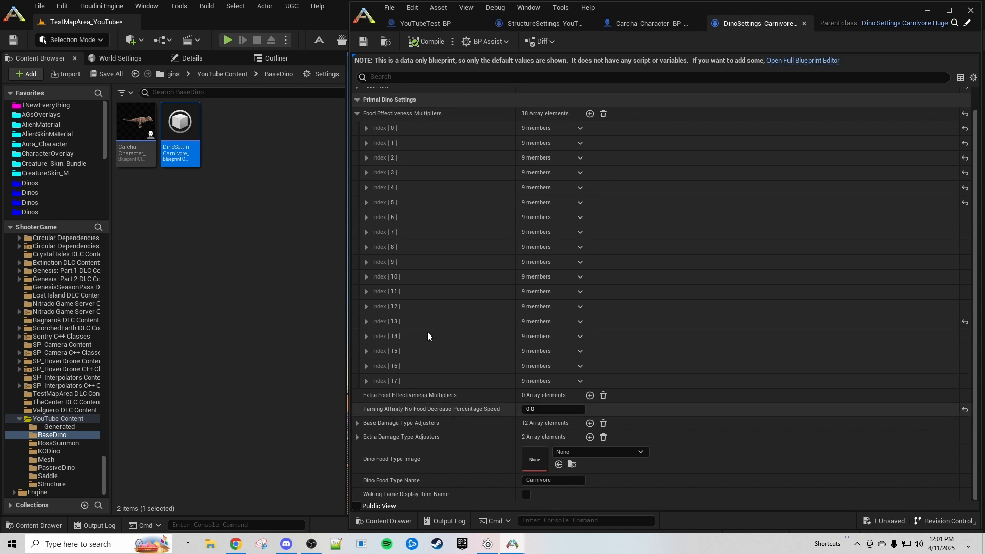
left_click(366, 129)
left_click(365, 128)
left_click(366, 143)
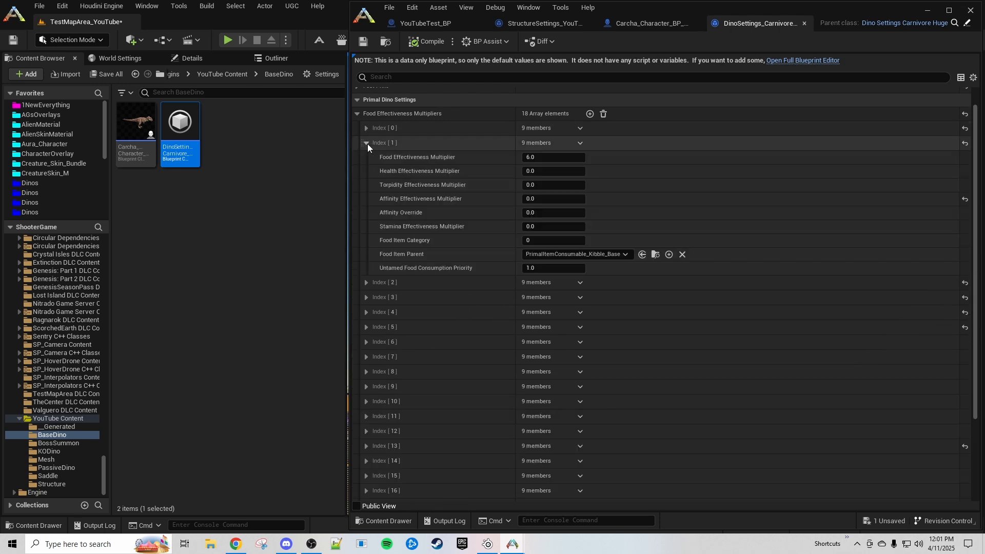
left_click(366, 143)
left_click(367, 157)
left_click(367, 161)
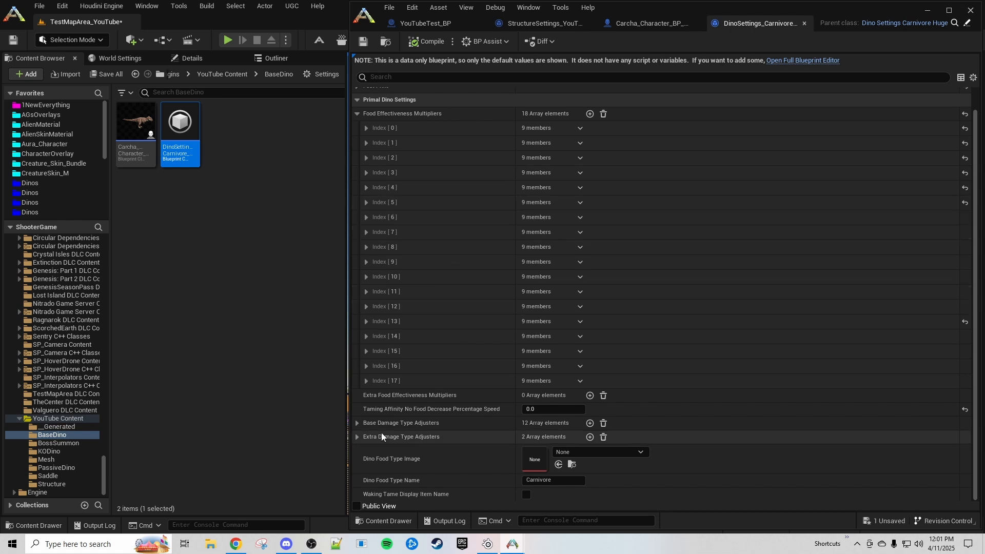
- Replace all base and extra damage adjusters with one ShooterDamageType adjuster at multiplier 100
left_click(603, 437)
left_click(603, 423)
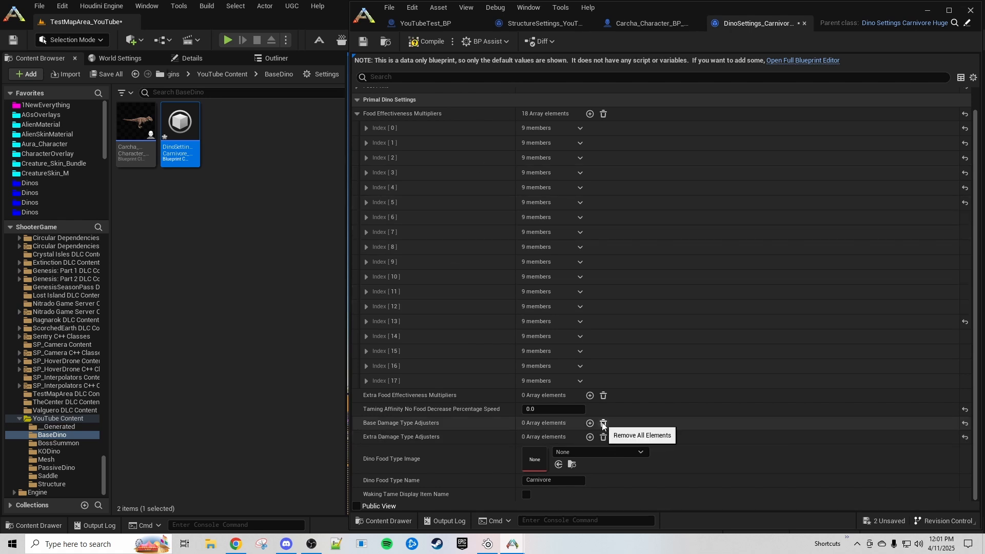
left_click(590, 423)
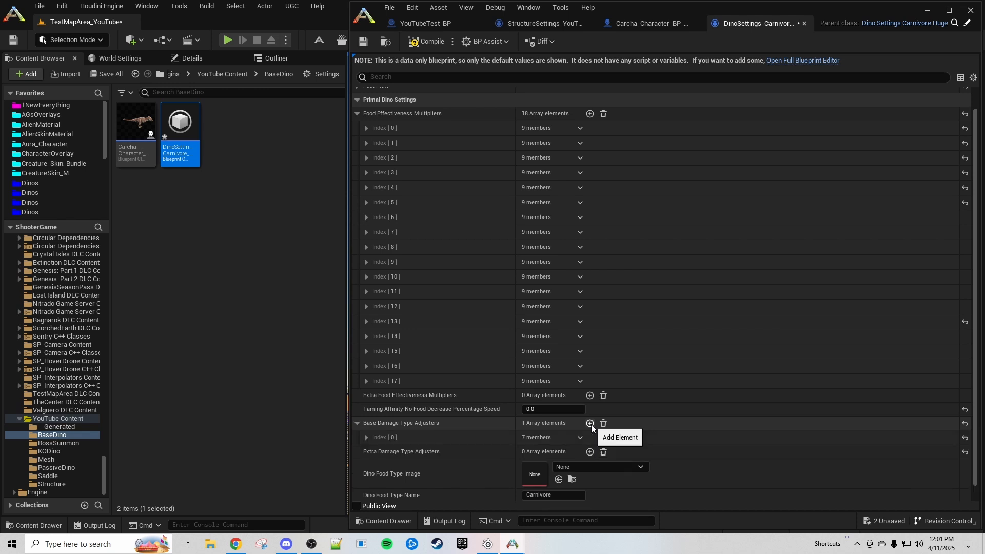
left_click(457, 441)
left_click(549, 370)
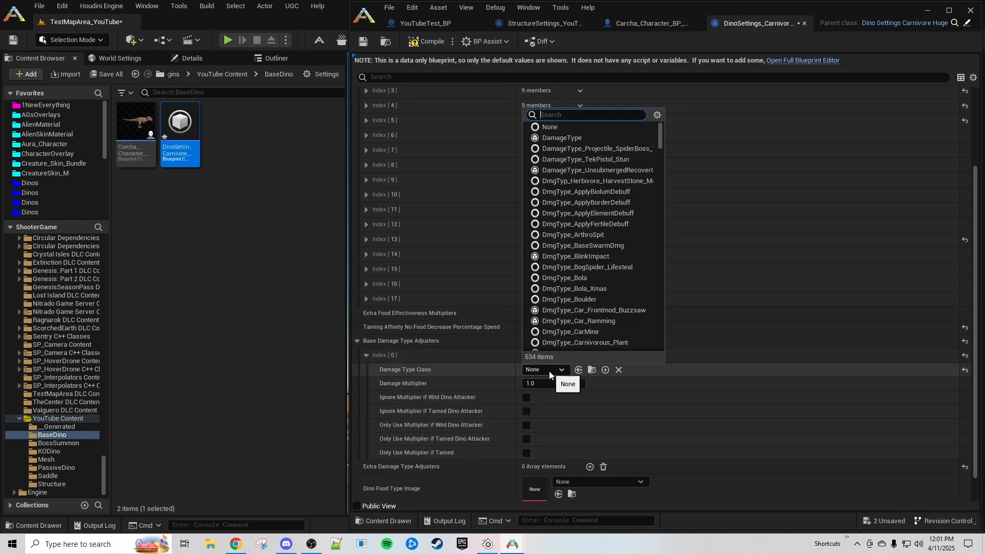
type("shooter")
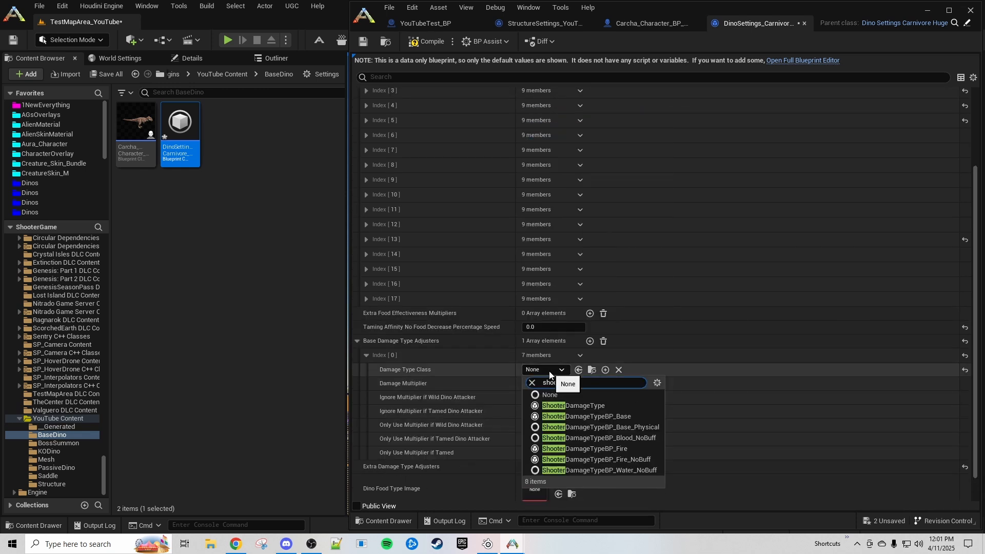
left_click(600, 406)
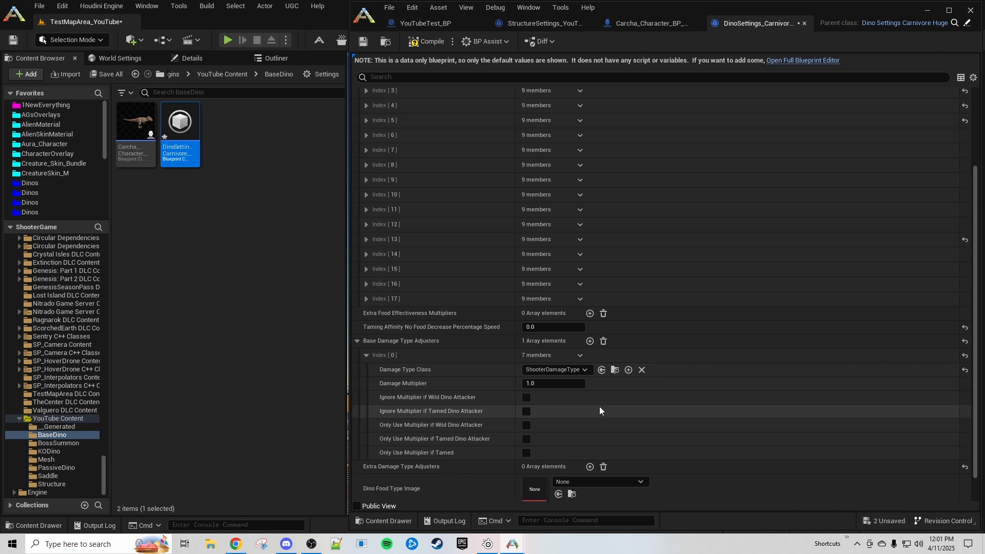
key("Tab")
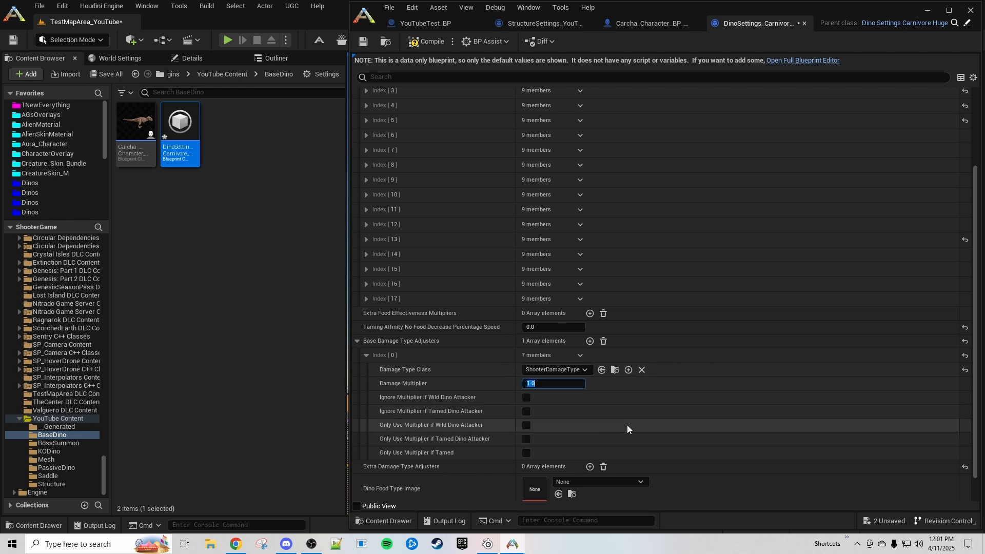
type("100")
key("Return")
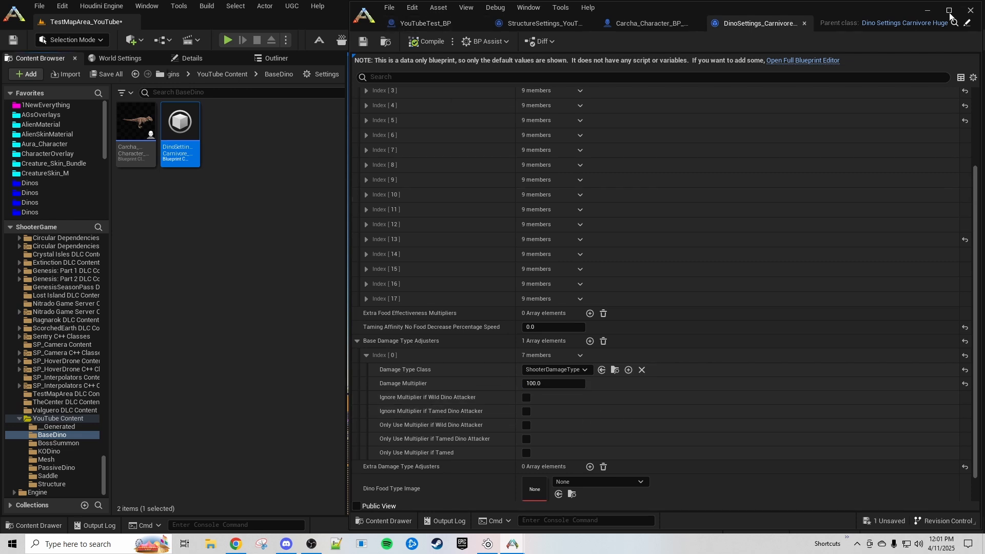
left_click(927, 11)
- Open Carcha_Character_BP and check the status component's Max Status Values, with Health at 70000.0
right_click_drag(688, 428, 688, 464)
right_click_drag(539, 359, 538, 347)
double_click(136, 123)
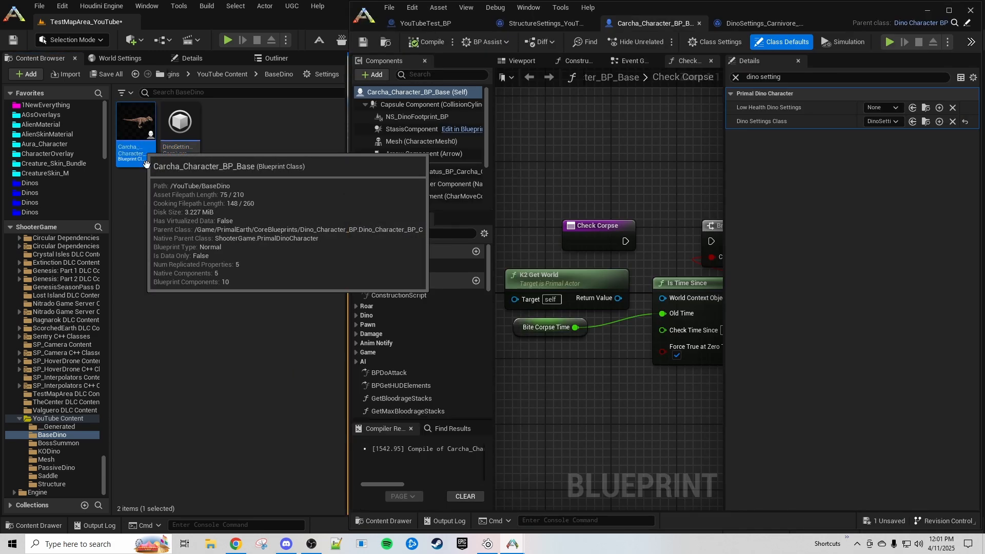
scroll(418, 139, "down", 3)
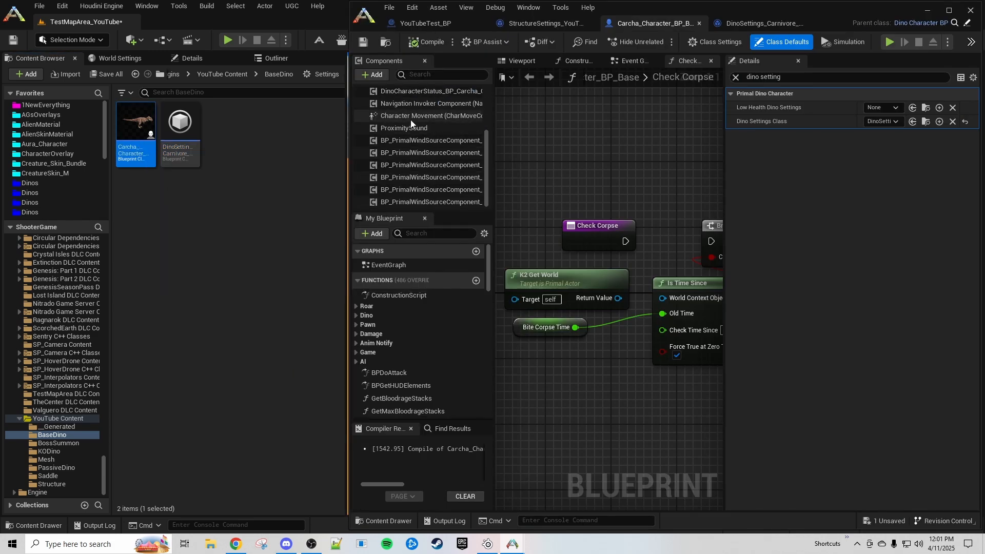
left_click(407, 91)
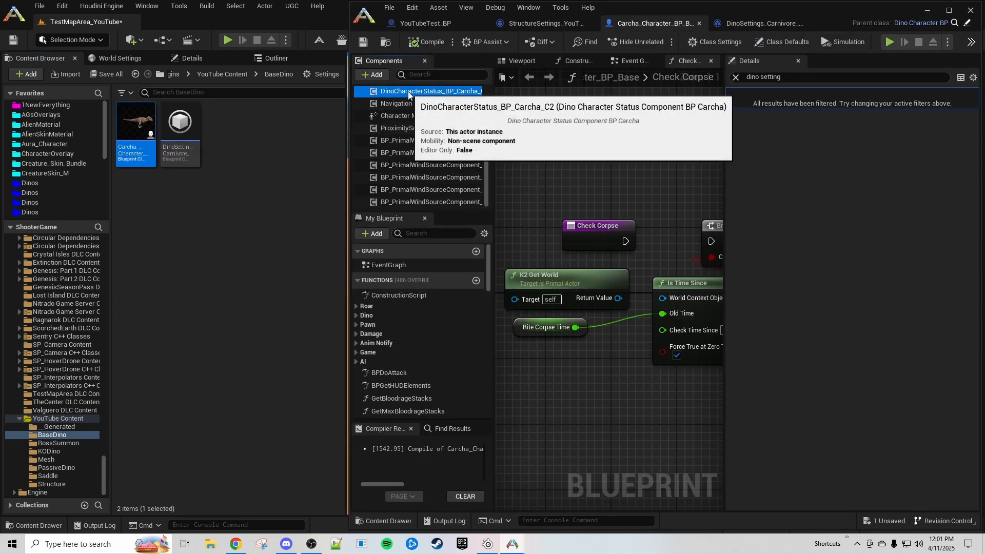
left_click(736, 78)
left_click(731, 135)
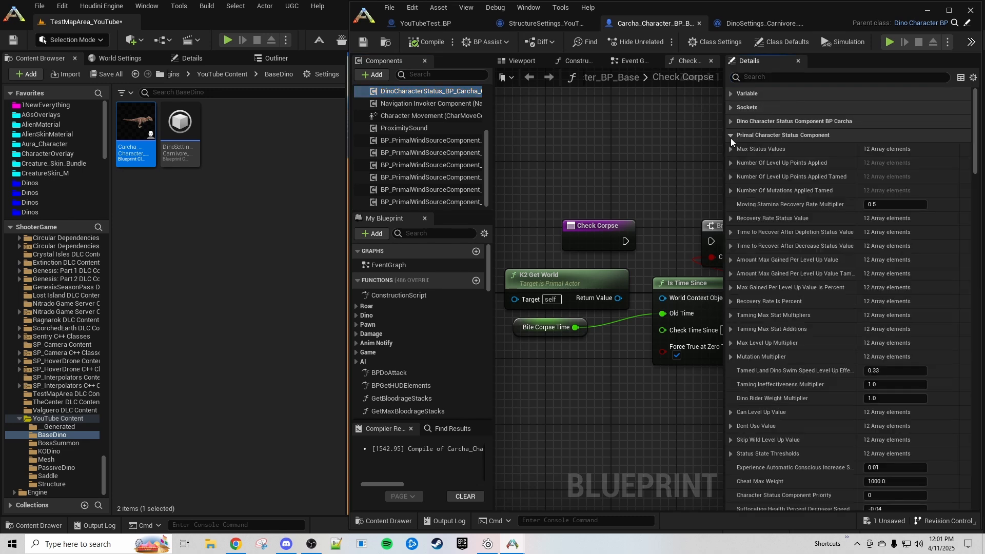
left_click(730, 149)
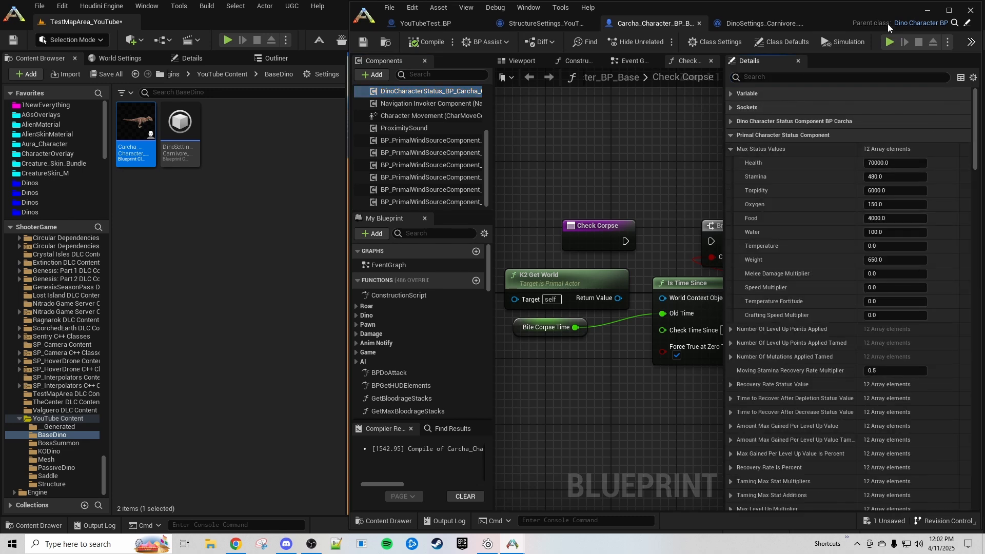
left_click(928, 11)
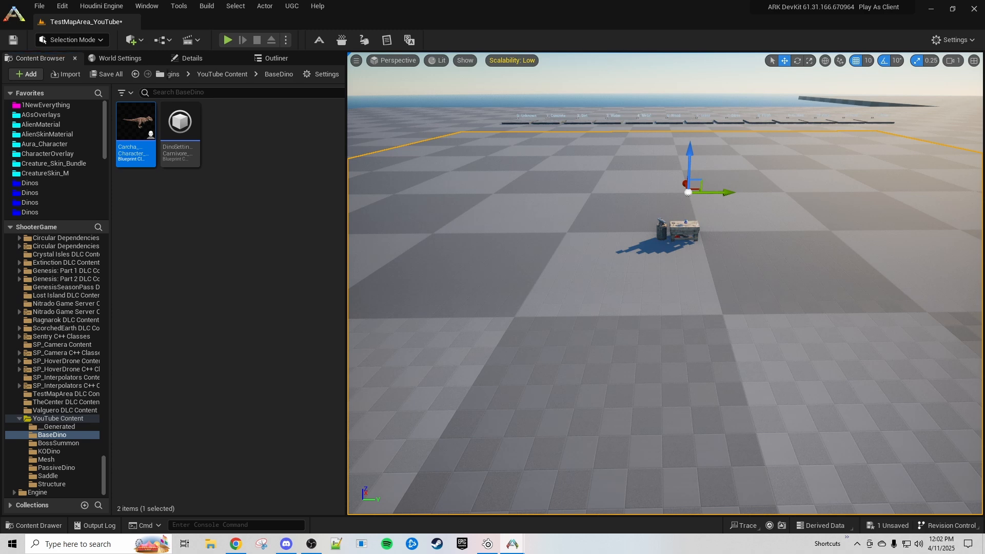
- Start a play test from the viewport and summon a Rex with gmsummon
right_click(694, 421)
left_click(722, 405)
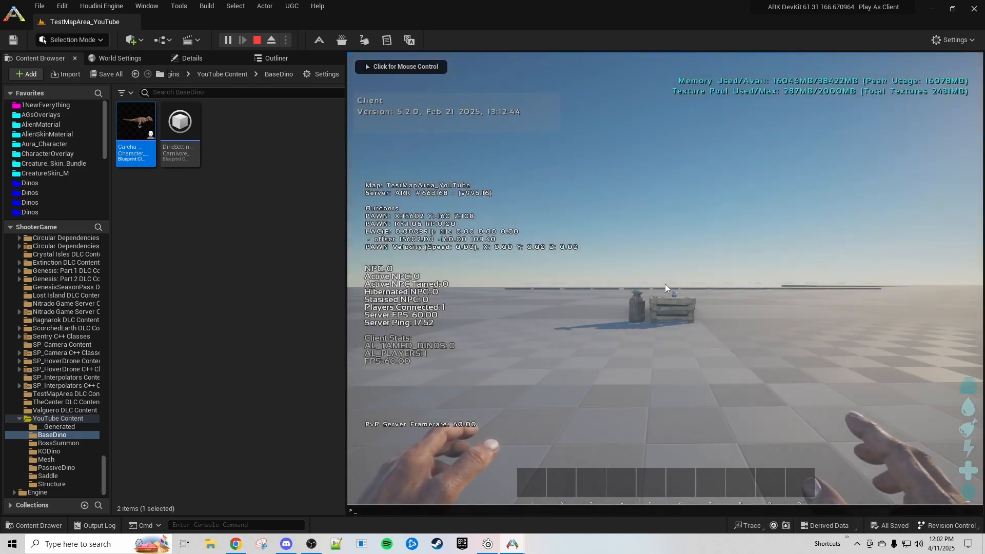
key("Tab")
key("Up")
key("Return")
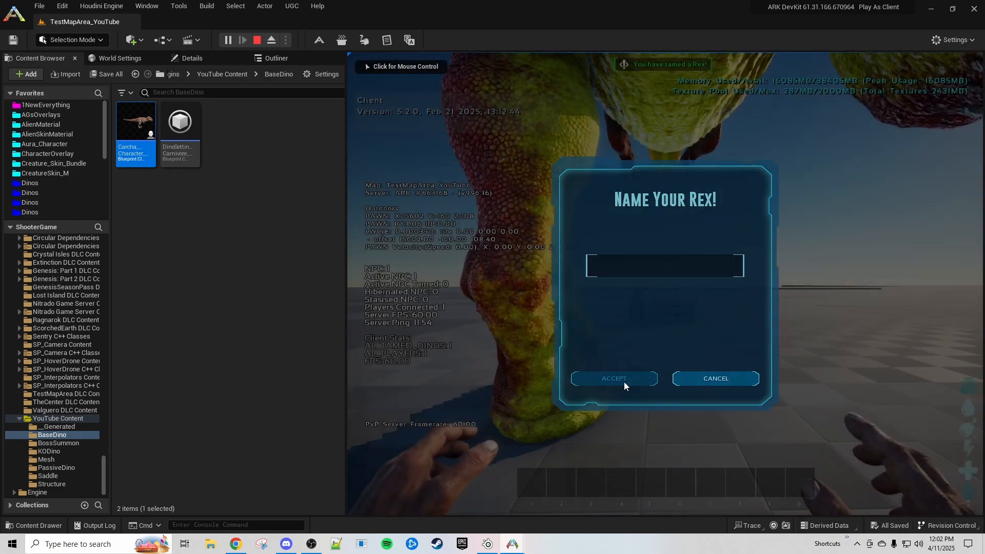
left_click(623, 382)
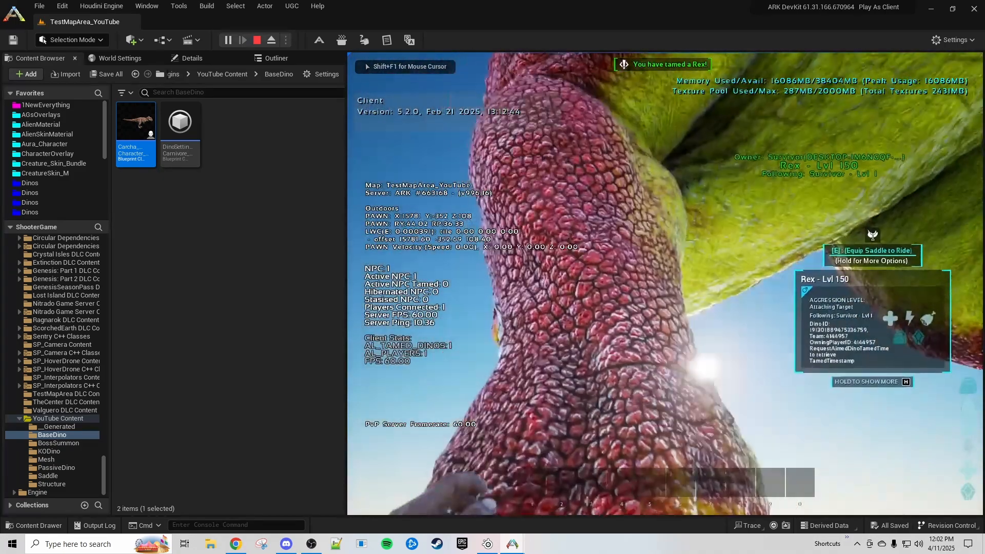
- Forcetame the Rex, turn on damage numbers with ToggleDamageNumbers, and mount it
key("Tab")
key("Up")
key("Up")
key("Return")
key("Tab")
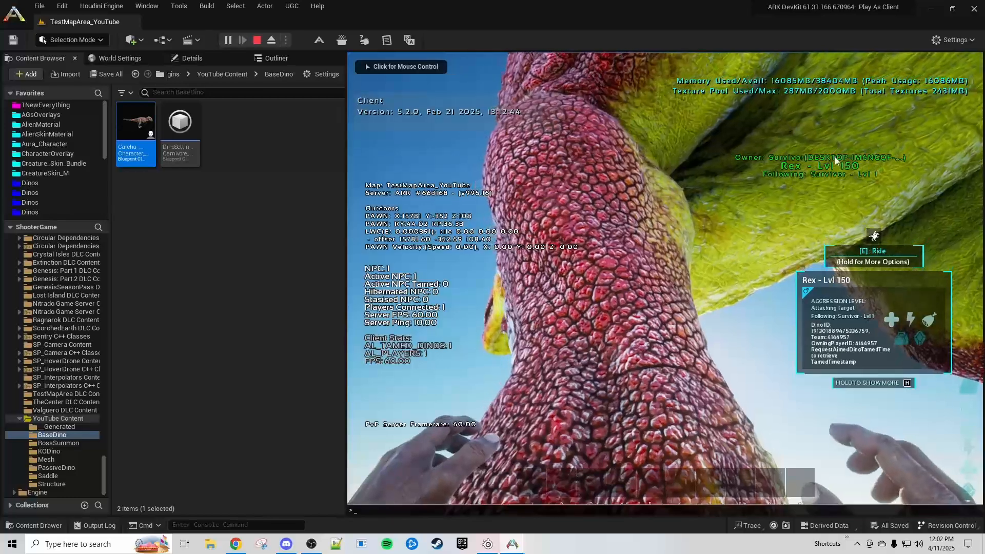
key("Up")
key("Up")
key("Up")
key("Return")
key("e")
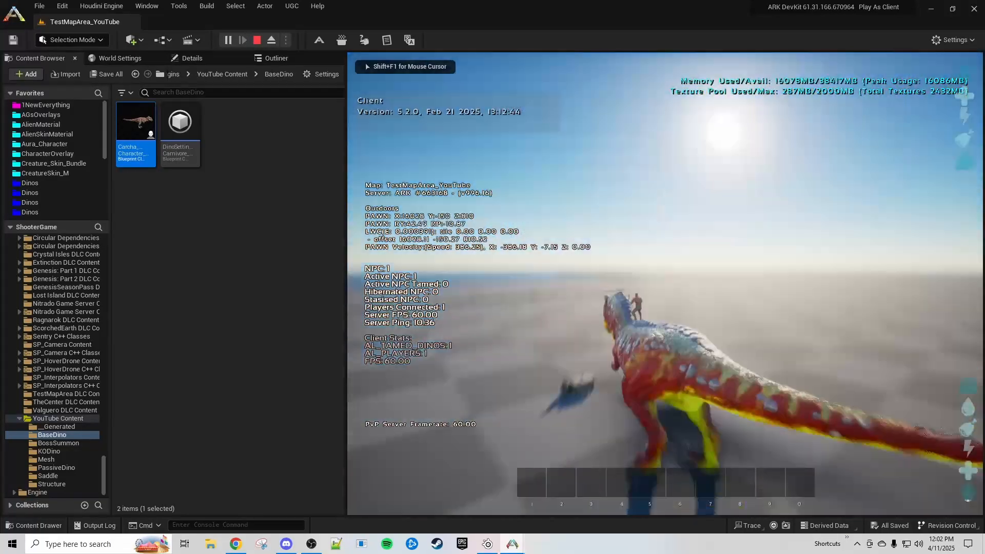
key("shift+F1")
- Spawn an untamed Carcha in game and kill it with the Rex's 15,092-damage bites
right_click(130, 153)
mouse_move(215, 187)
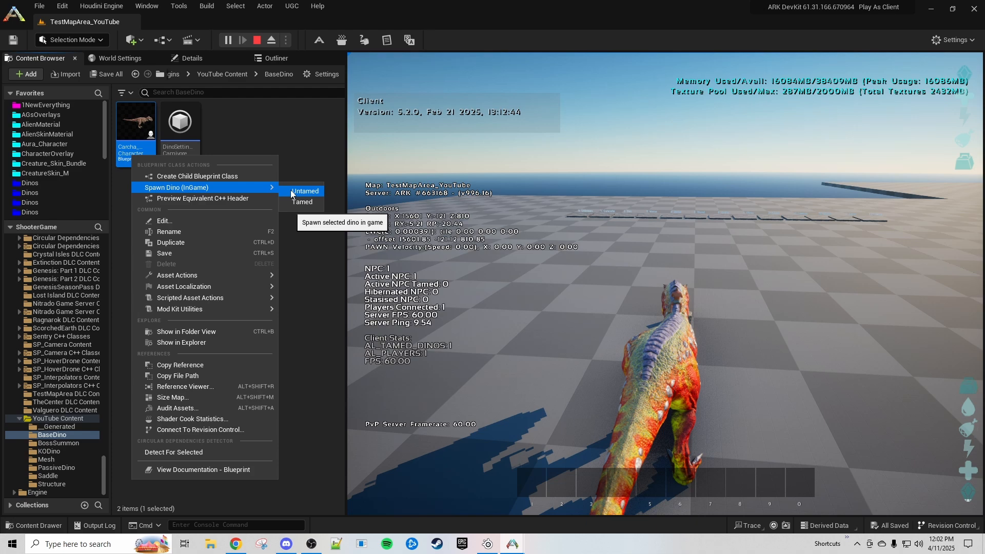
left_click(305, 191)
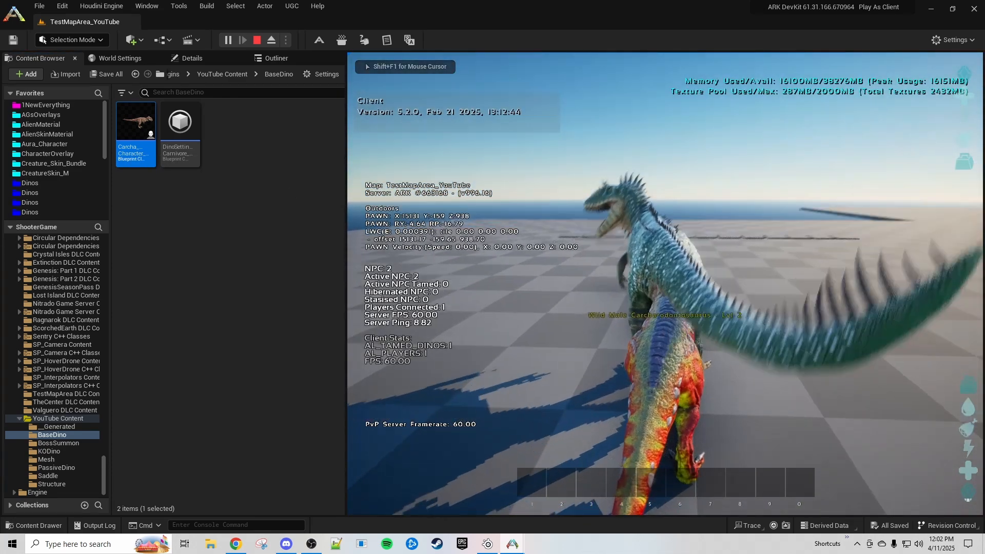
key("s")
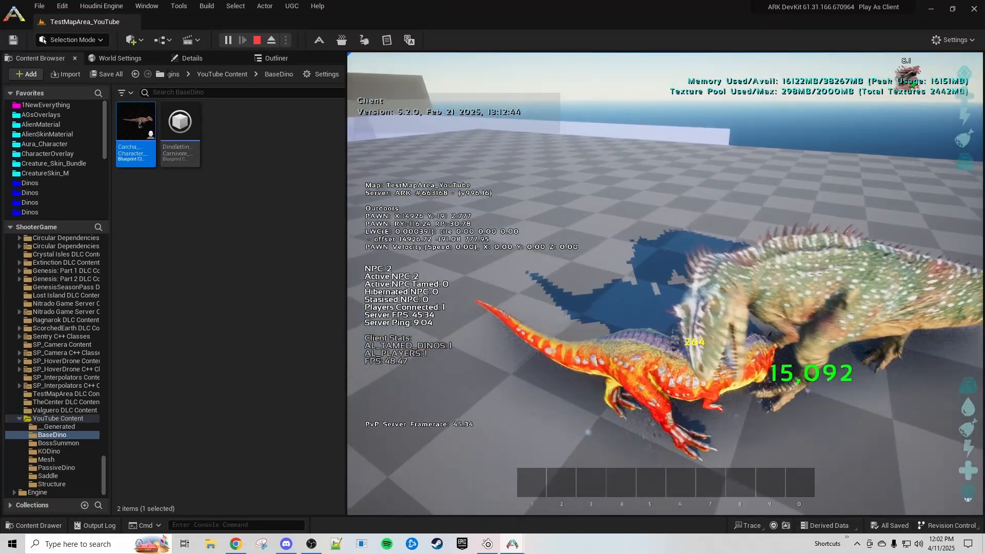
key("w")
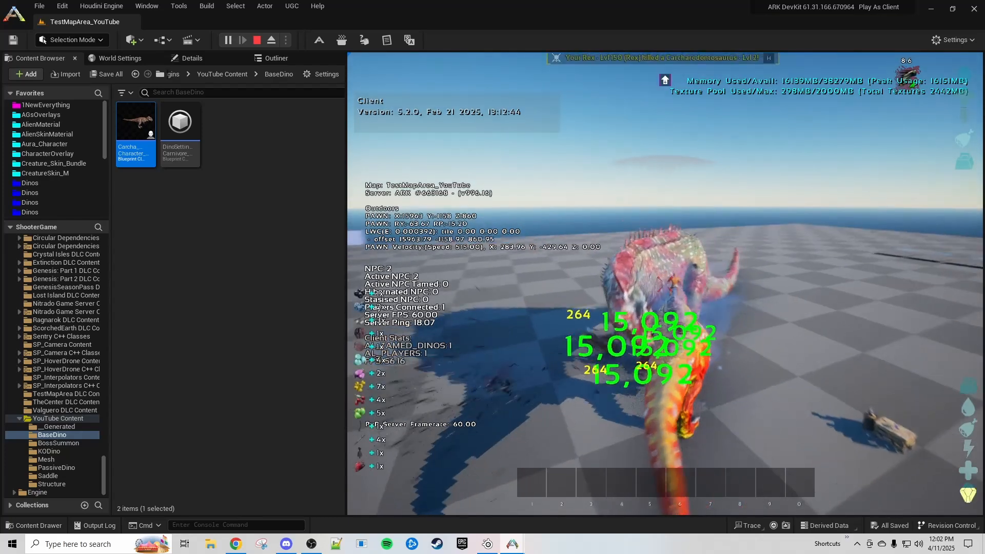
key("s")
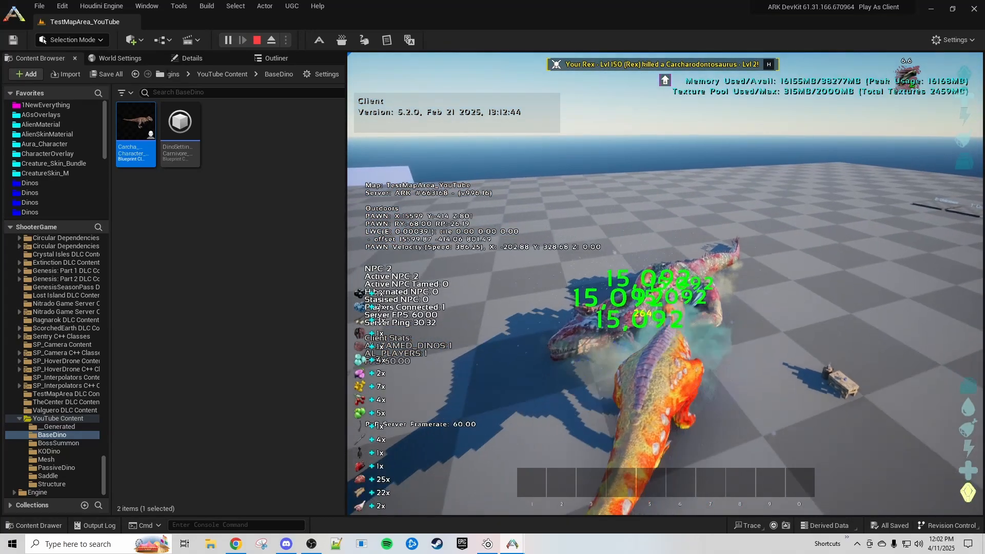
- End the play session and reopen StructureSettings_YouTube in the restored blueprint editor
key("Escape")
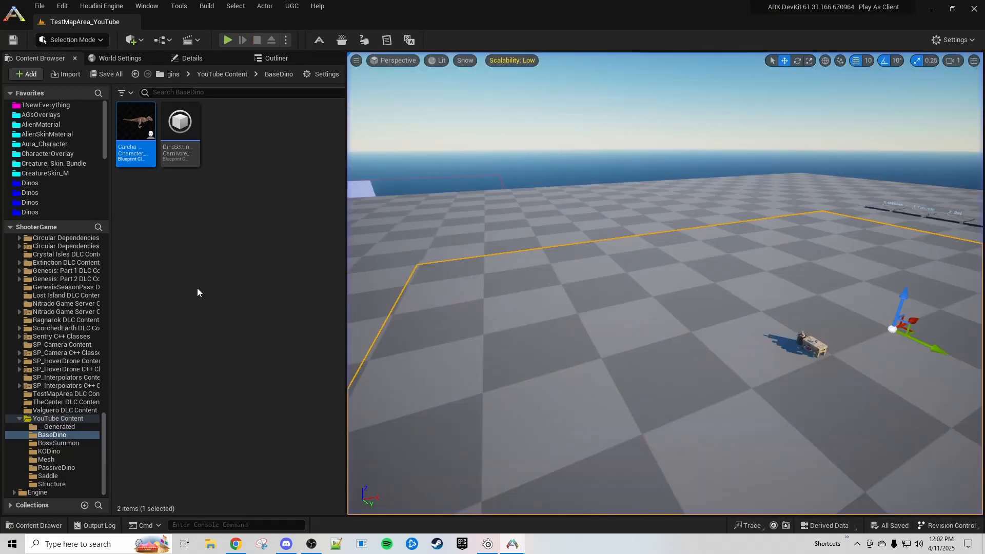
left_click(259, 309)
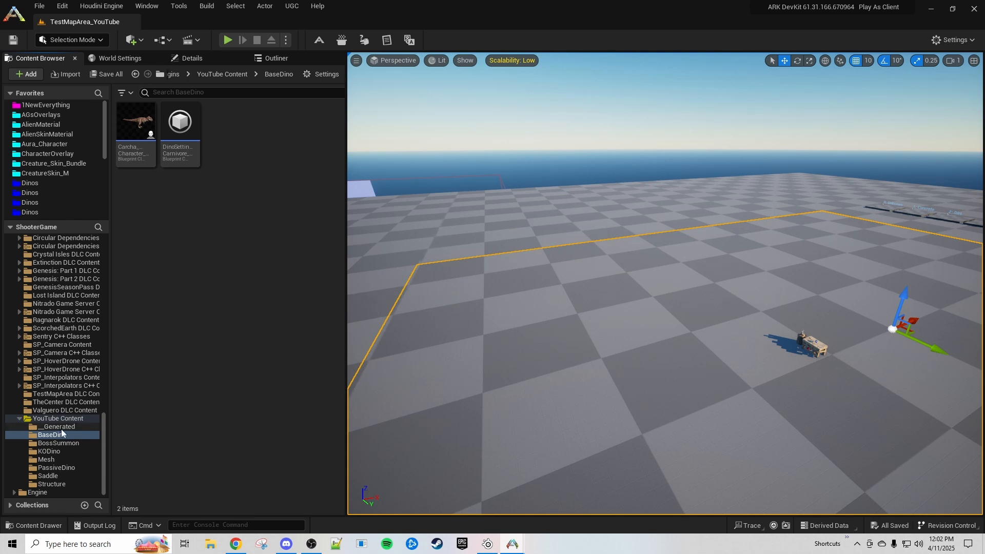
left_click(509, 545)
left_click(563, 495)
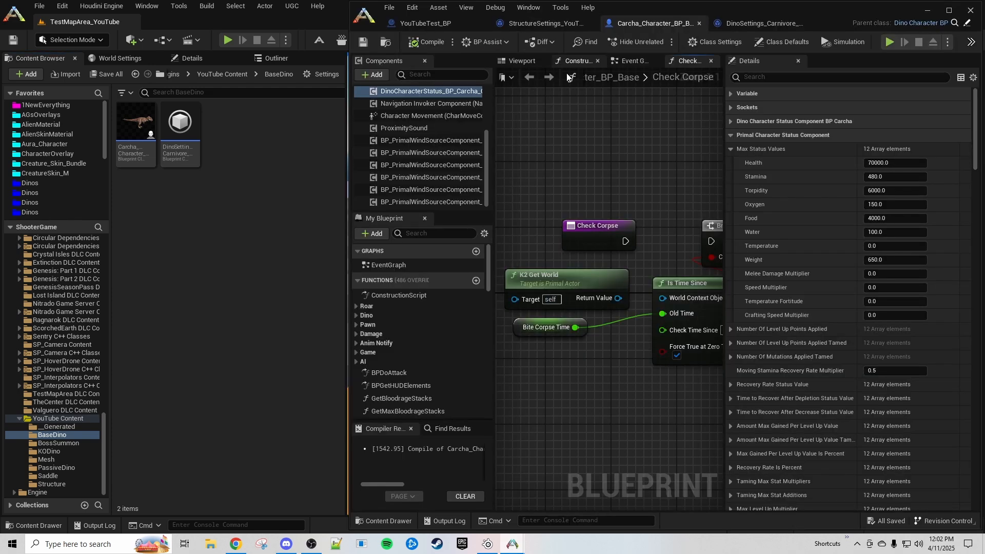
left_click(541, 23)
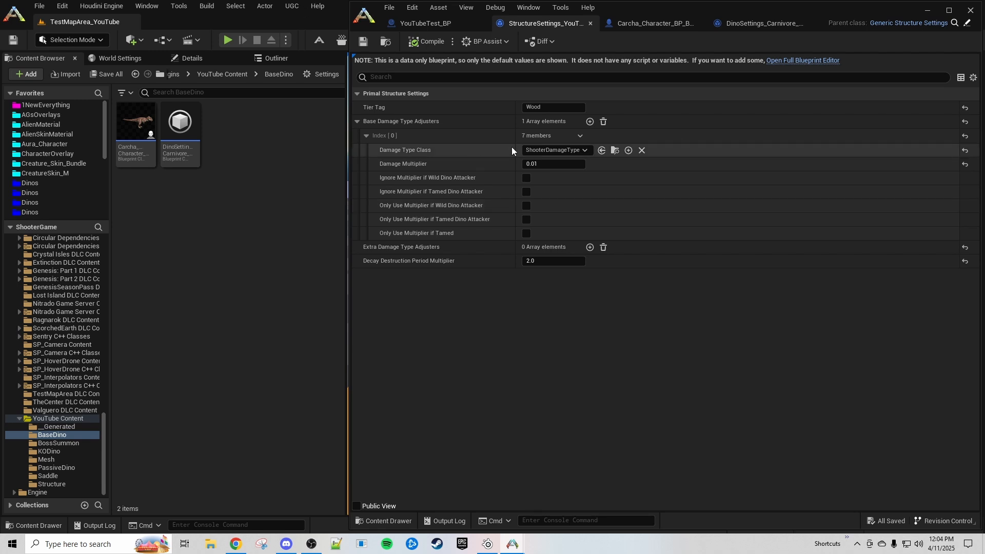
- Add two base damage adjuster entries and set Index[1]'s damage multiplier to 0
left_click(589, 122)
left_click(589, 122)
left_click(589, 121)
left_click(590, 122)
left_click(589, 121)
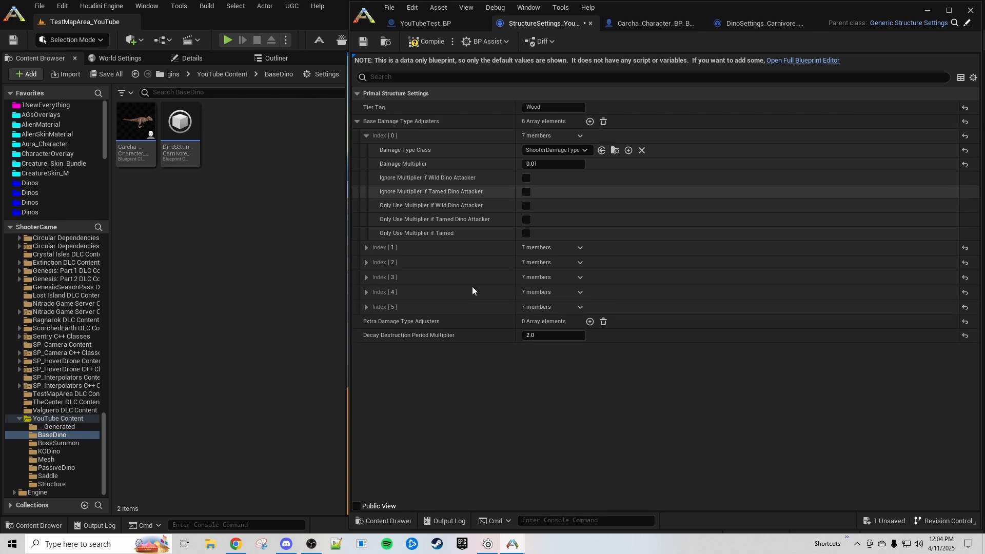
left_click(367, 248)
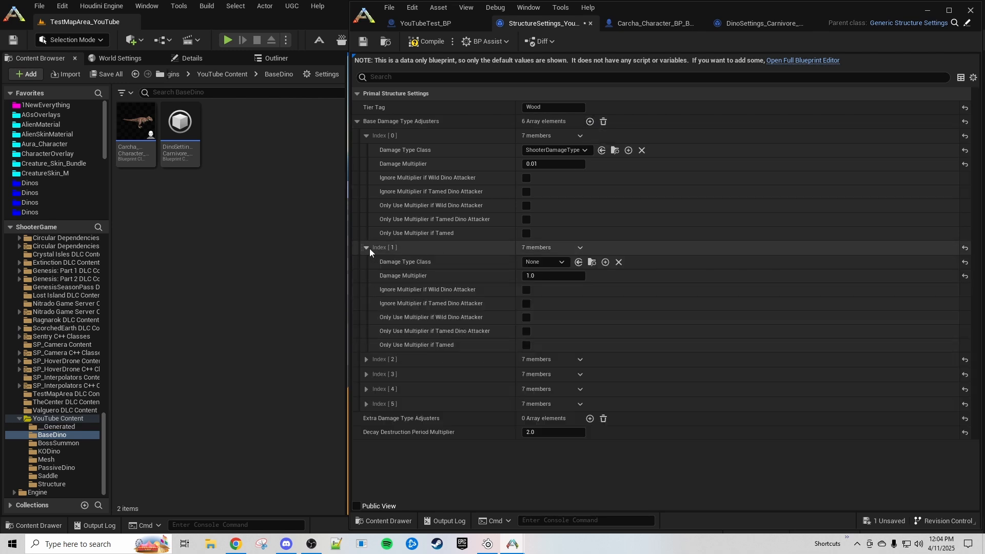
left_click(537, 277)
type("0")
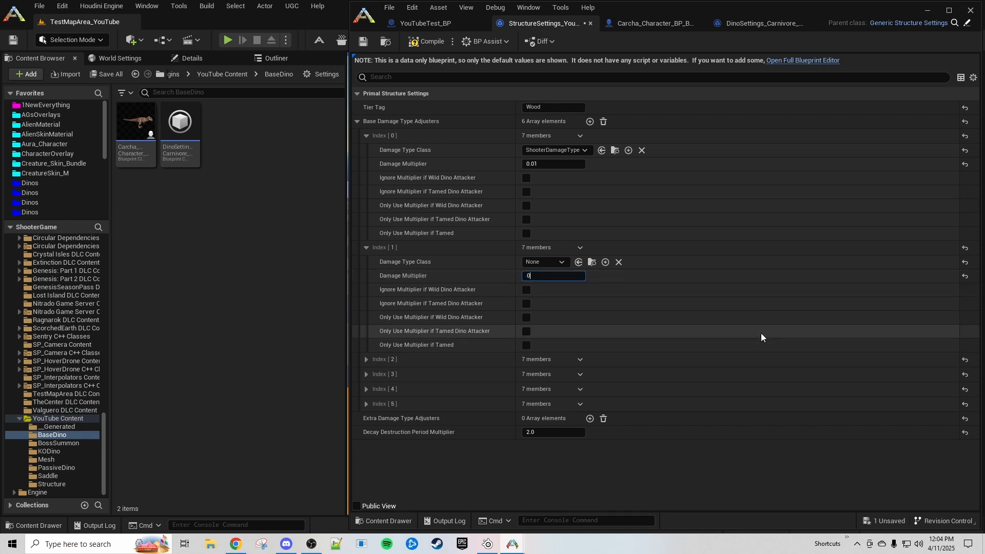
key("Return")
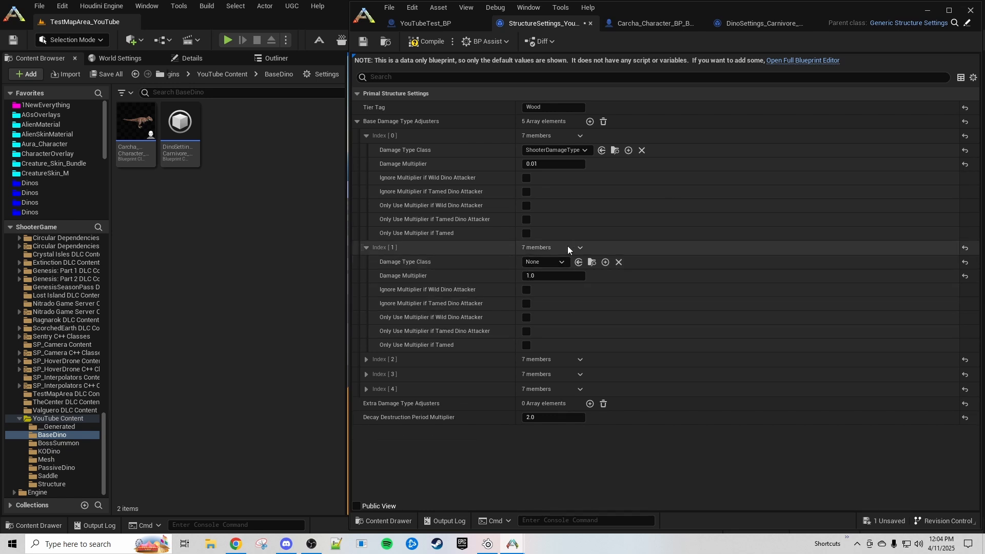
- Delete the extra adjuster entries, leaving only the 0.01 ShooterDamageType one, and compile
left_click(580, 248)
left_click(597, 275)
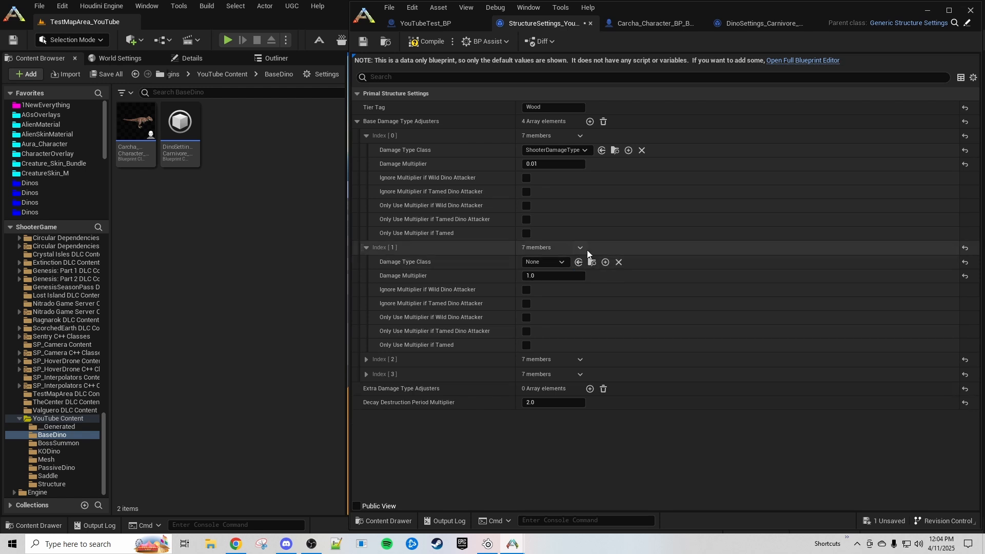
left_click(580, 248)
left_click(595, 274)
left_click(580, 248)
left_click(595, 275)
left_click(580, 248)
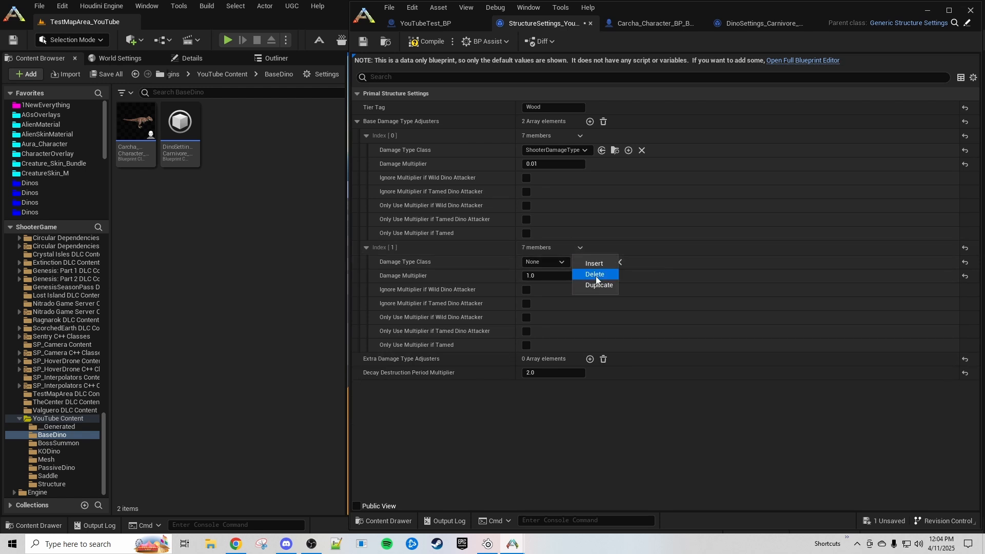
left_click(596, 275)
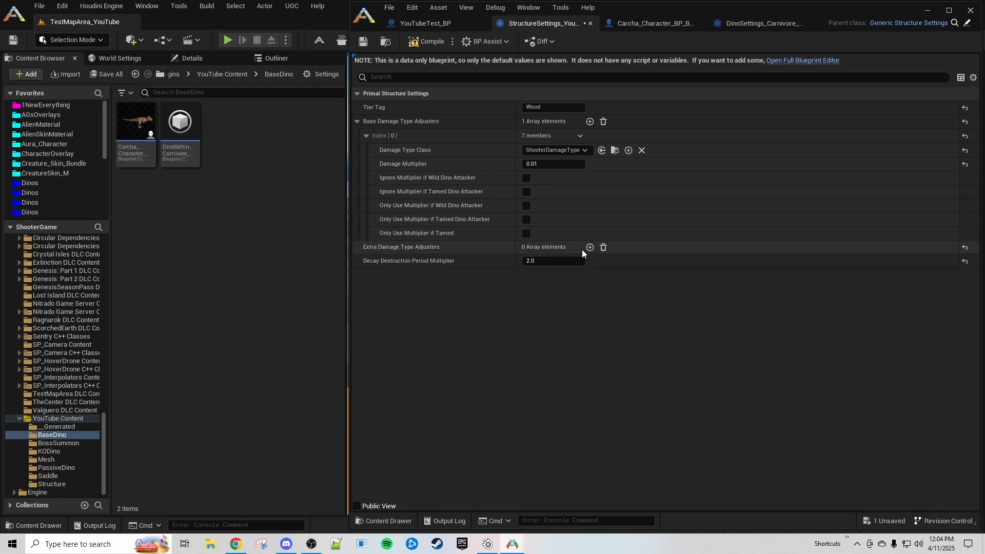
left_click(413, 43)
- Switch to the YouTubeTest_BP blueprint to check its Structure Settings Class
left_click(438, 24)
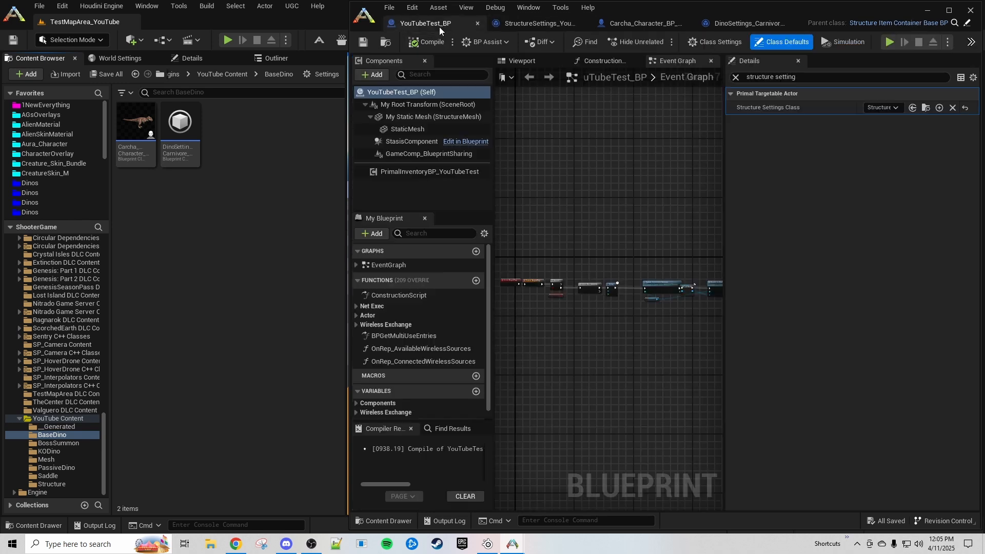